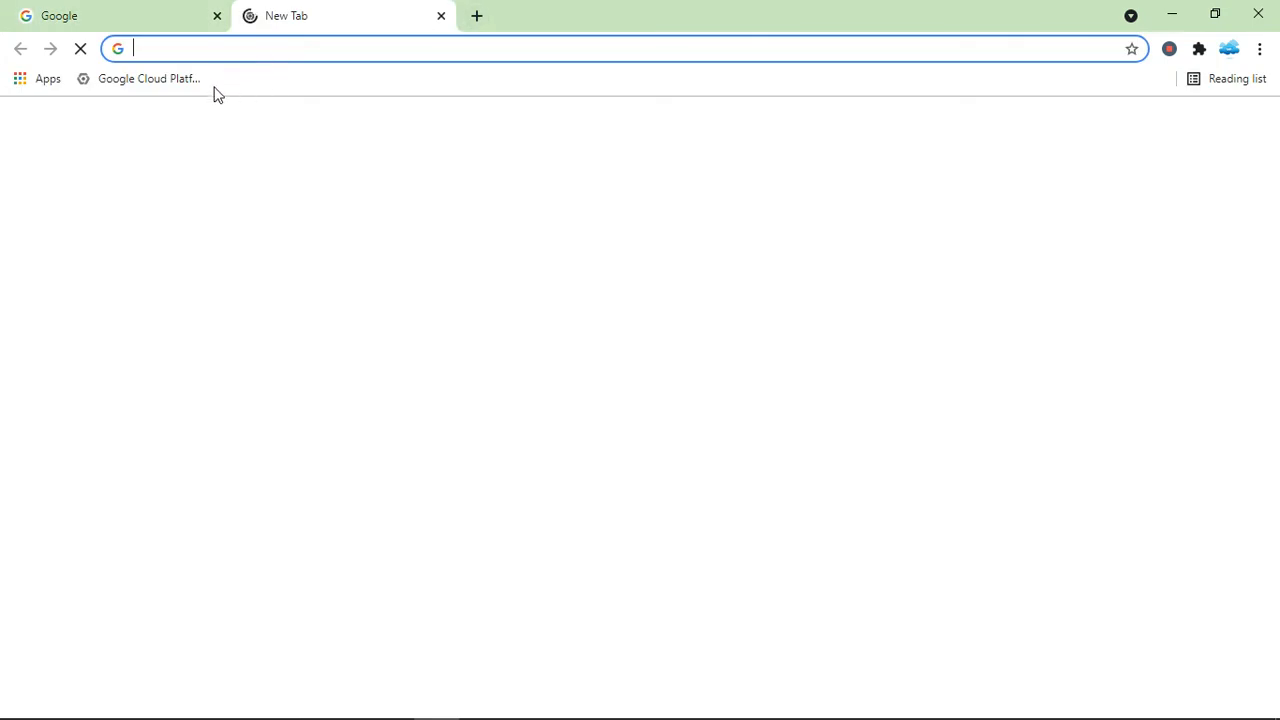
Open the Google Cloud Platform console and navigate to the VPC networks page.
{"action": "left_click", "coordinate": [155, 80]}
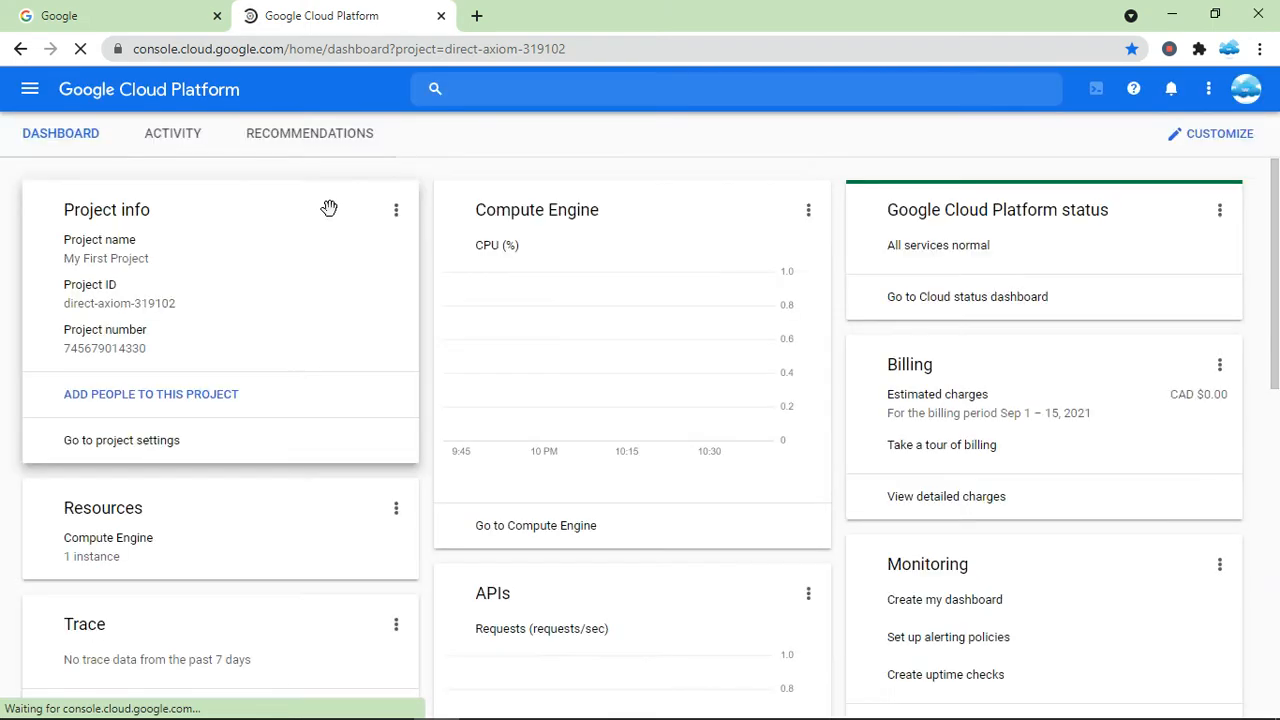
{"action": "left_click", "coordinate": [29, 90]}
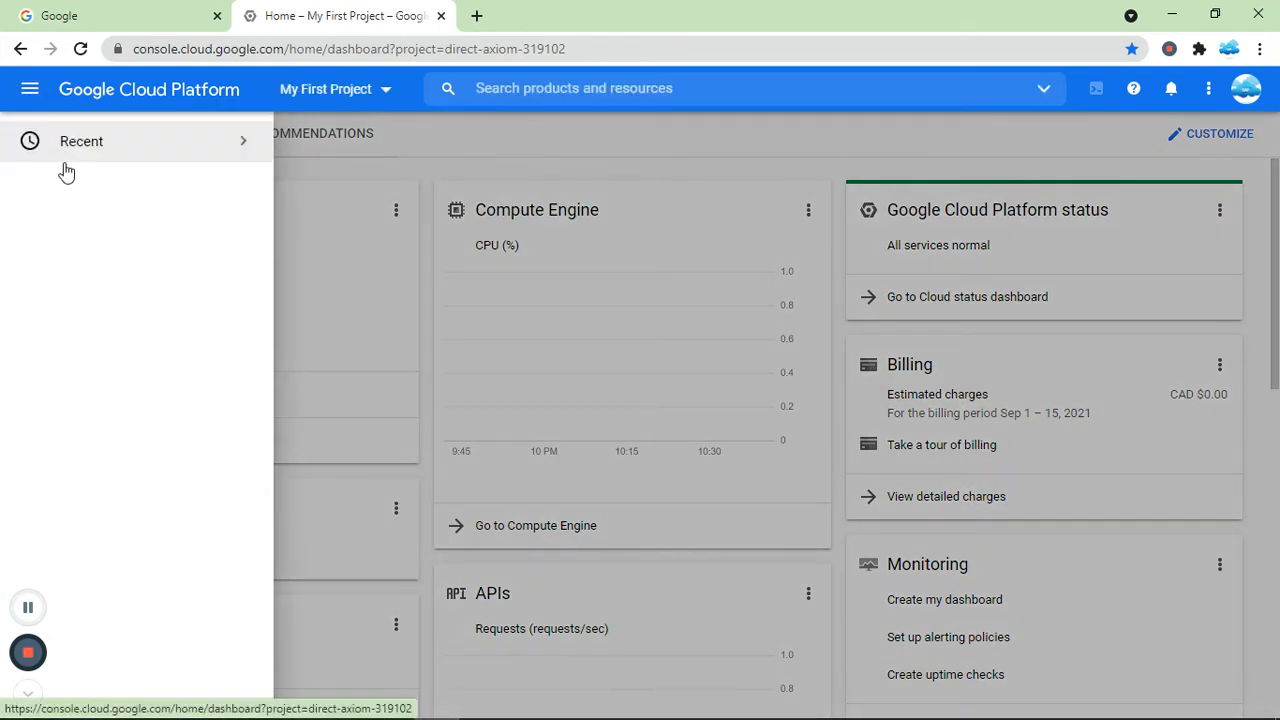
{"action": "left_click", "coordinate": [28, 92]}
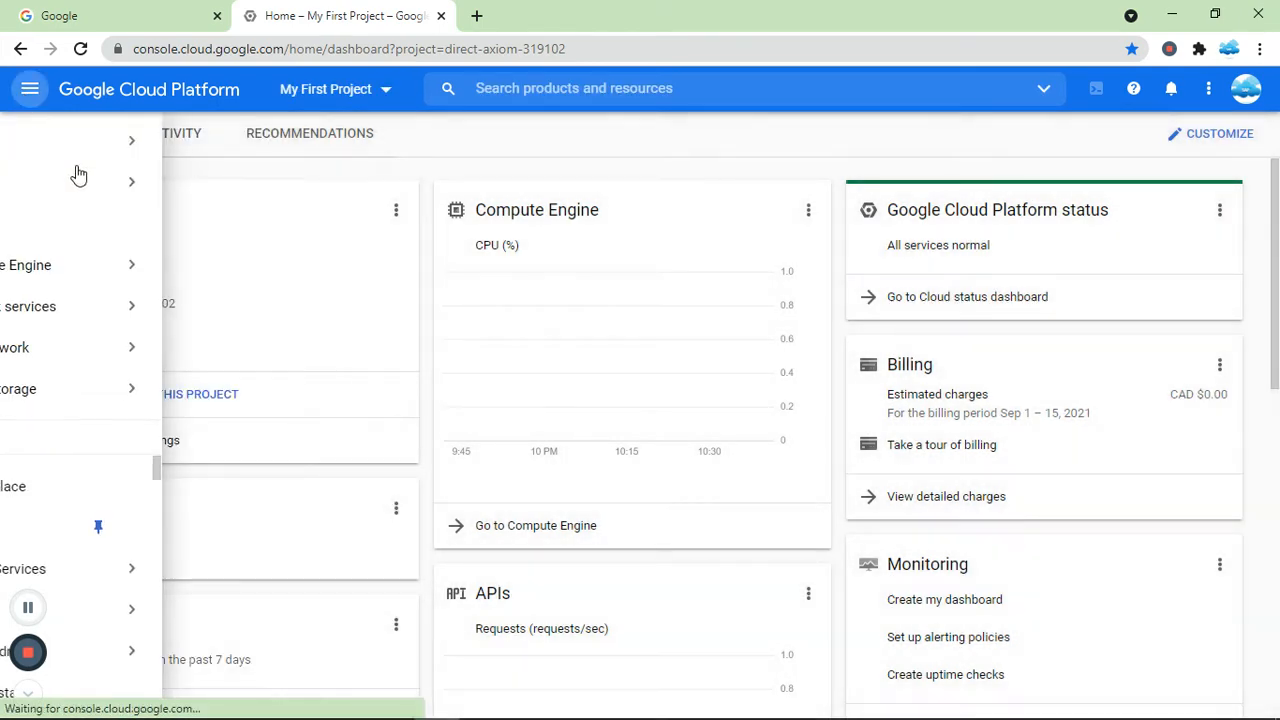
{"action": "left_click", "coordinate": [30, 92]}
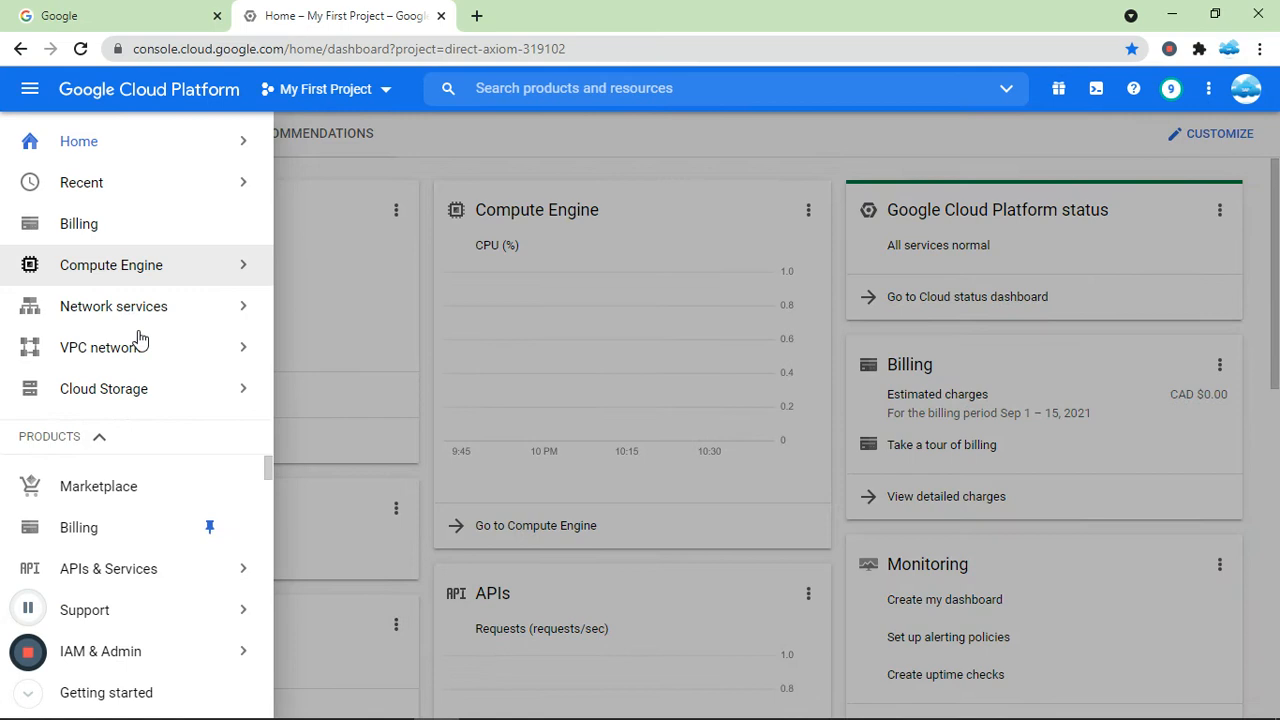
{"action": "mouse_move", "coordinate": [137, 349]}
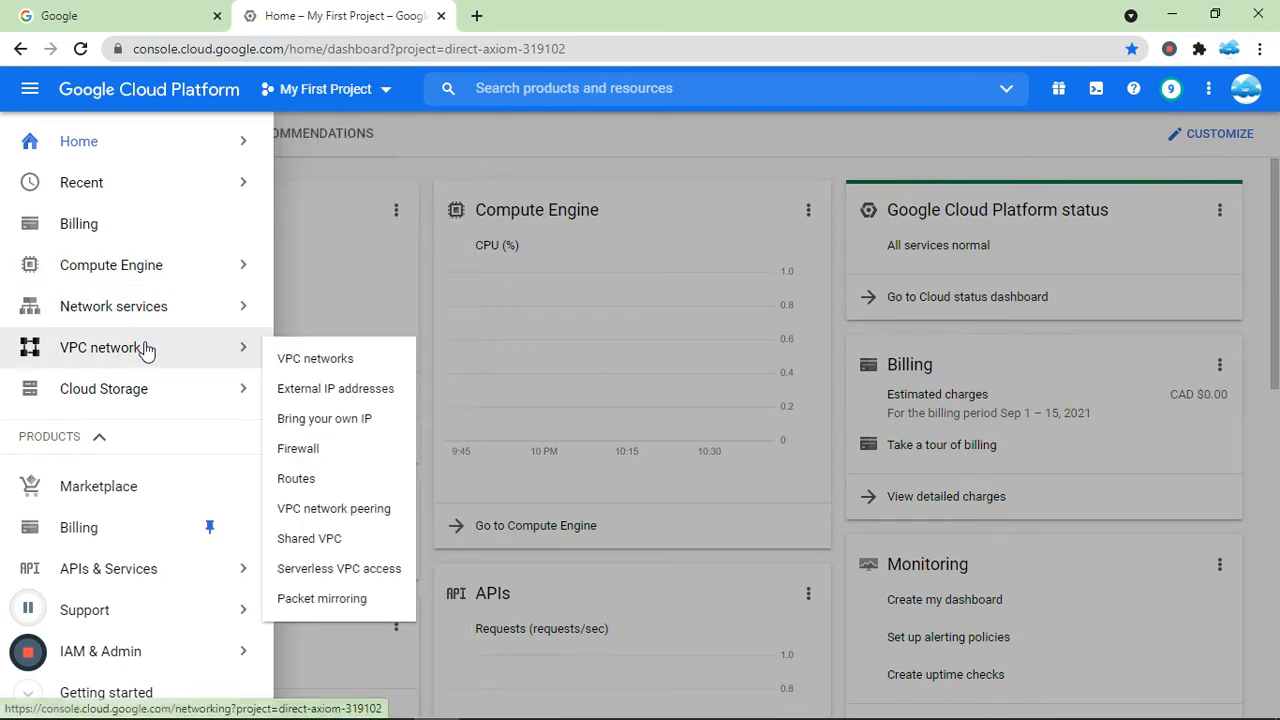
{"action": "left_click", "coordinate": [307, 360]}
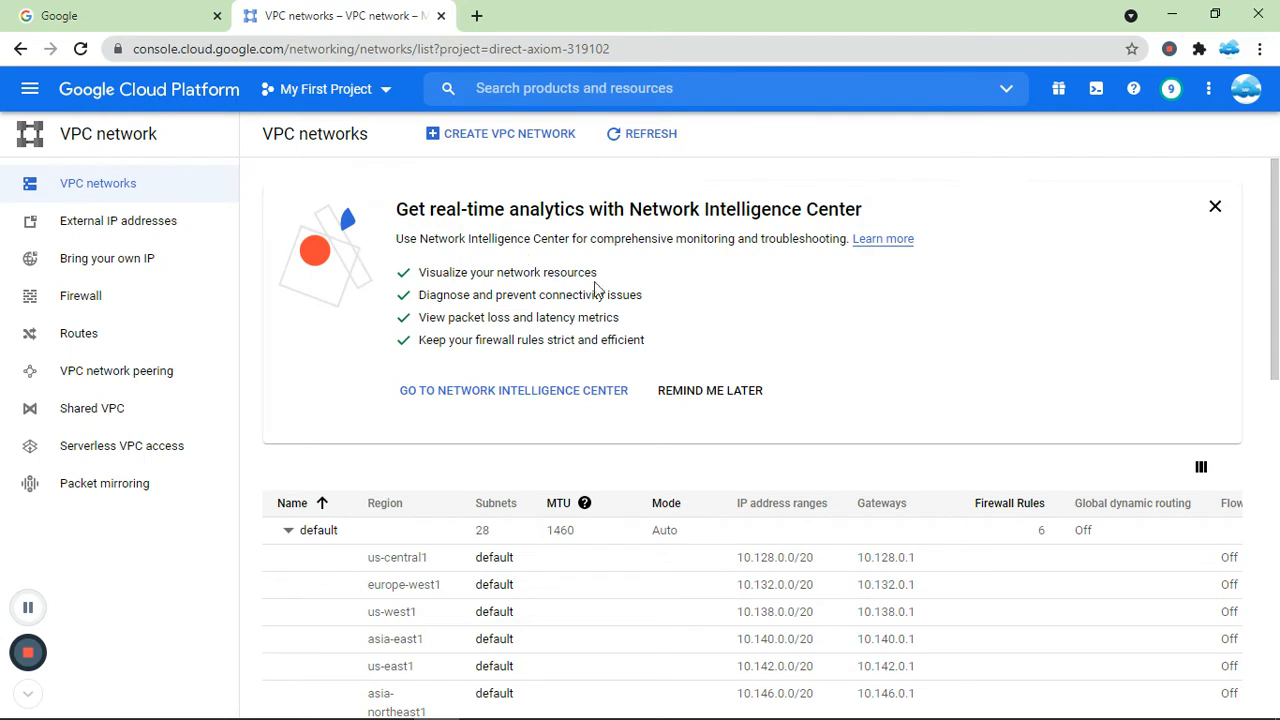
Start creating a new VPC network and name it vpc-demo1.
{"action": "left_click_drag", "start_coordinate": [1273, 344], "coordinate": [1272, 428]}
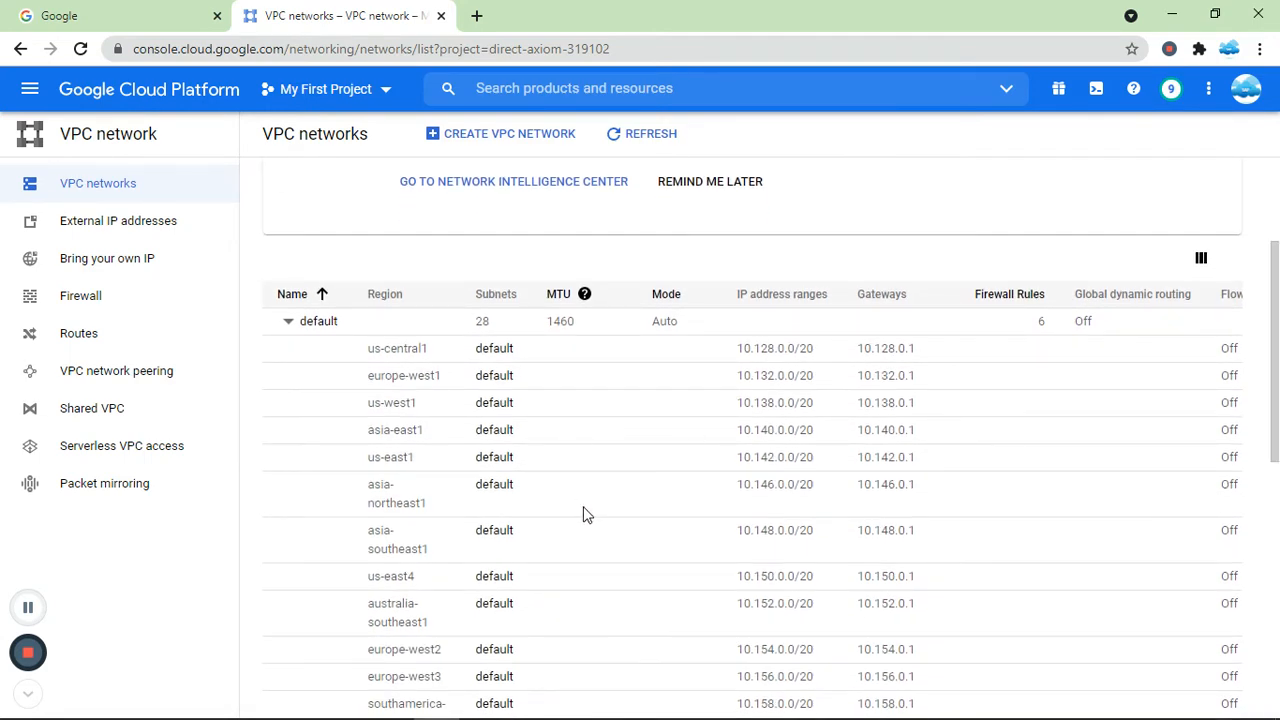
{"action": "left_click_drag", "start_coordinate": [1276, 366], "coordinate": [1273, 230]}
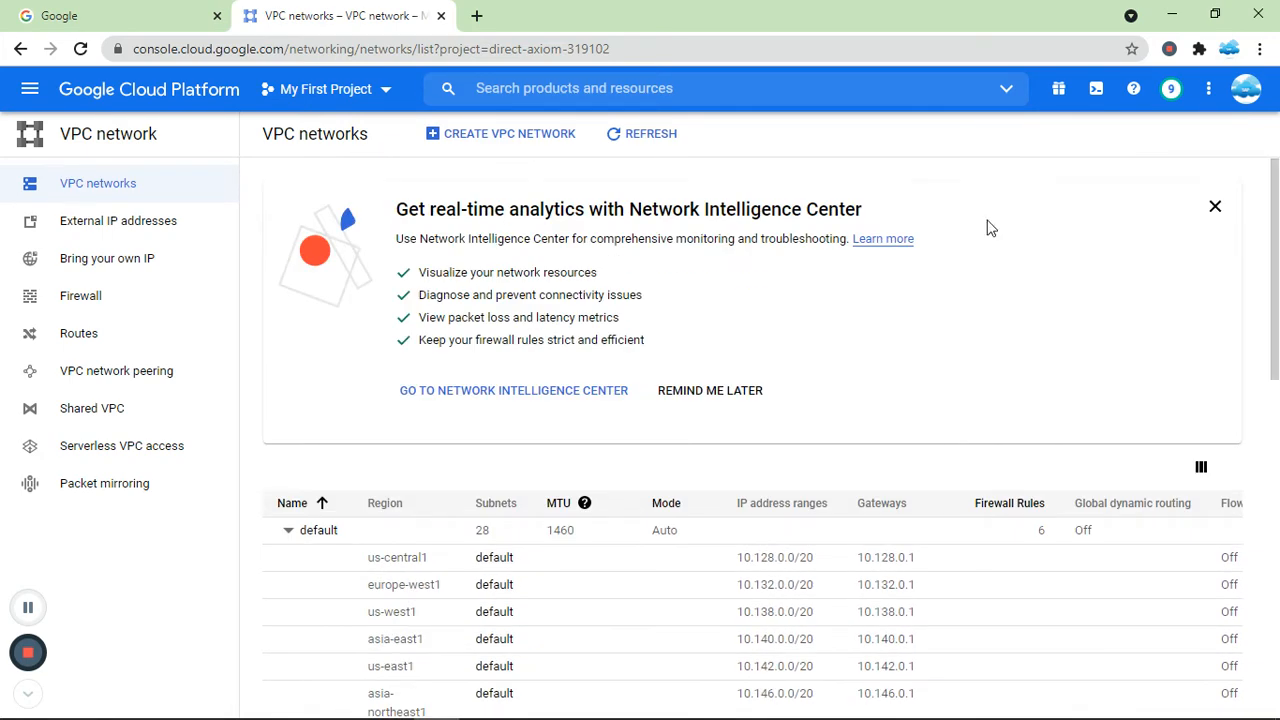
{"action": "left_click", "coordinate": [477, 138]}
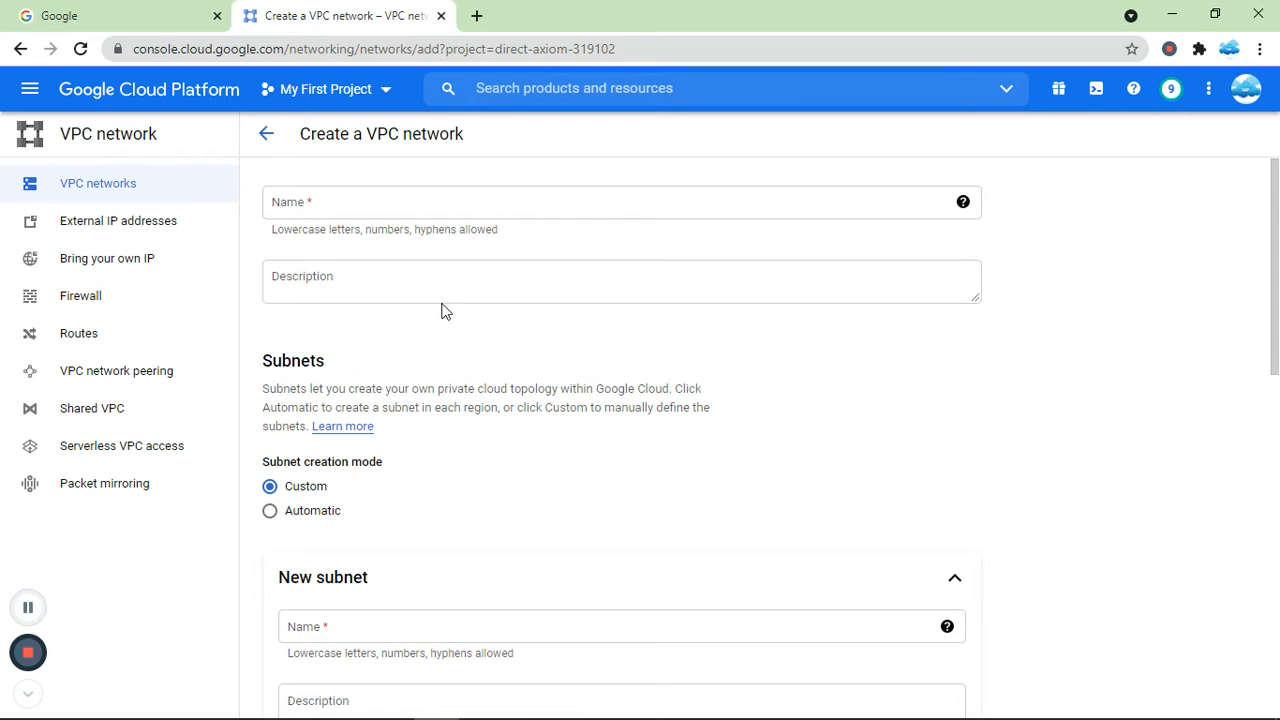
{"action": "left_click", "coordinate": [363, 205]}
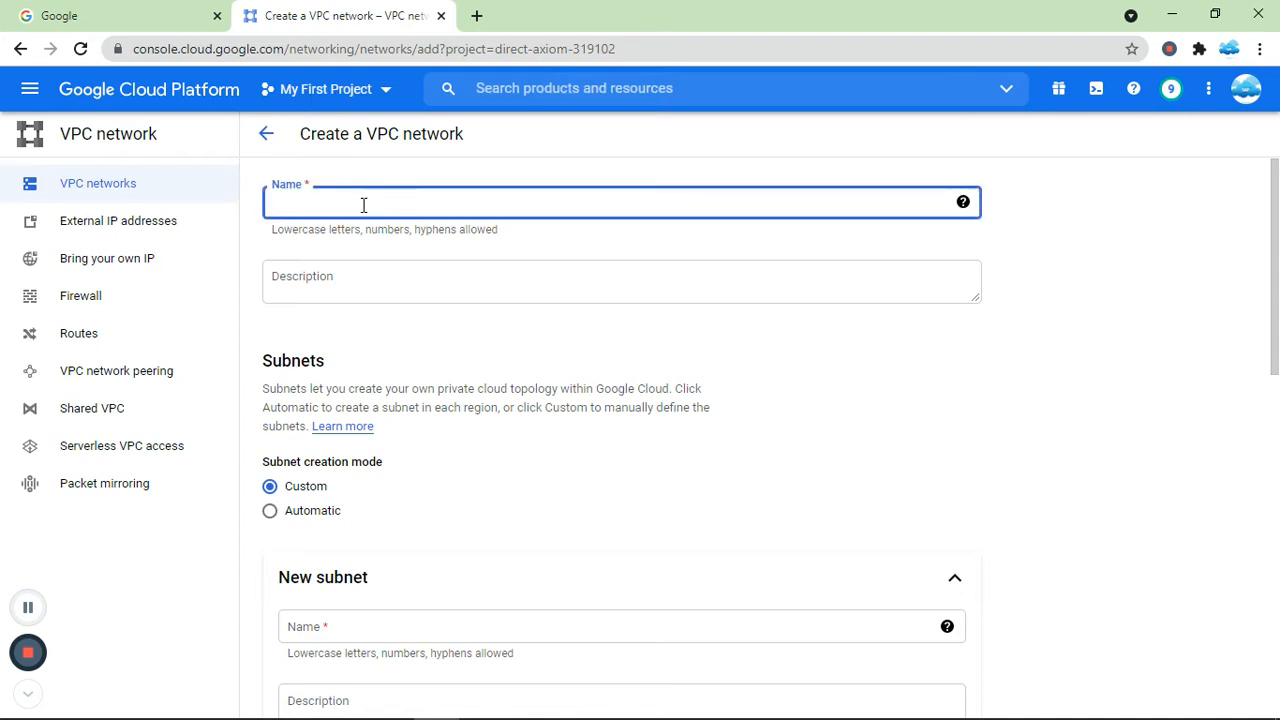
{"action": "type", "text": "vpc-demo1"}
{"action": "left_click", "coordinate": [371, 285]}
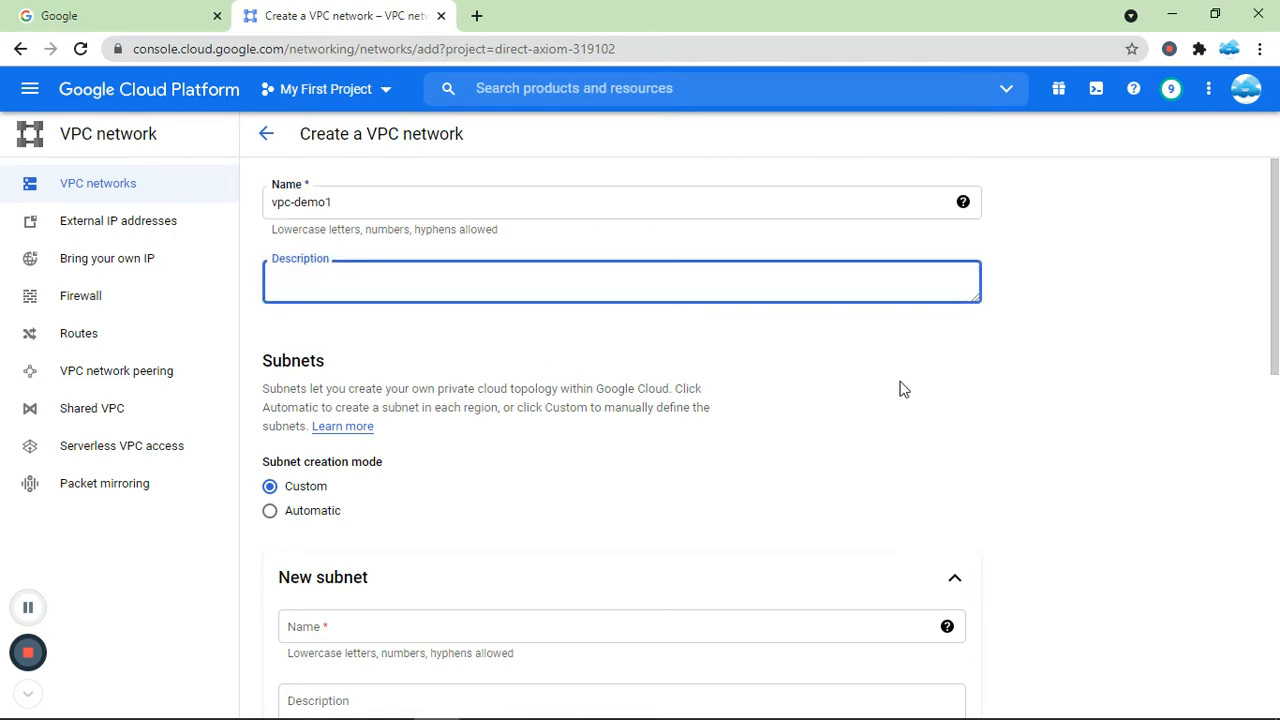
Set the network's subnet creation mode to Automatic.
{"action": "left_click_drag", "start_coordinate": [1274, 278], "coordinate": [1274, 343]}
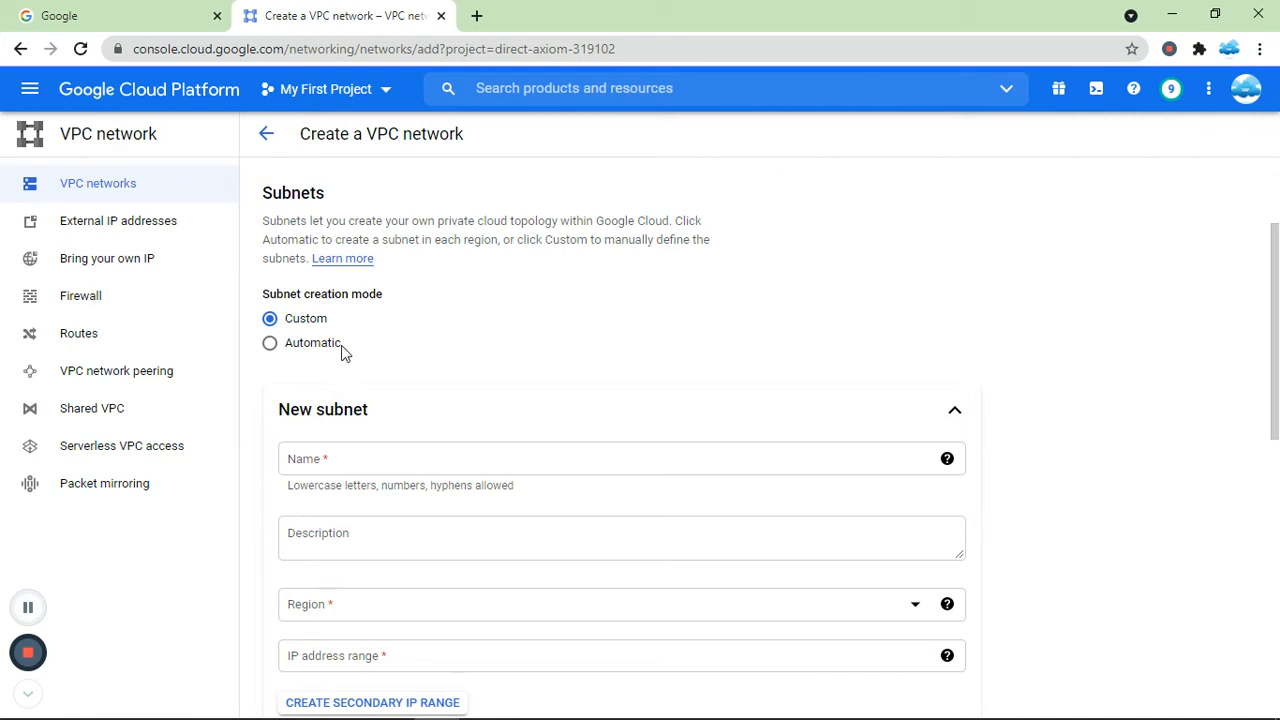
{"action": "left_click", "coordinate": [316, 350]}
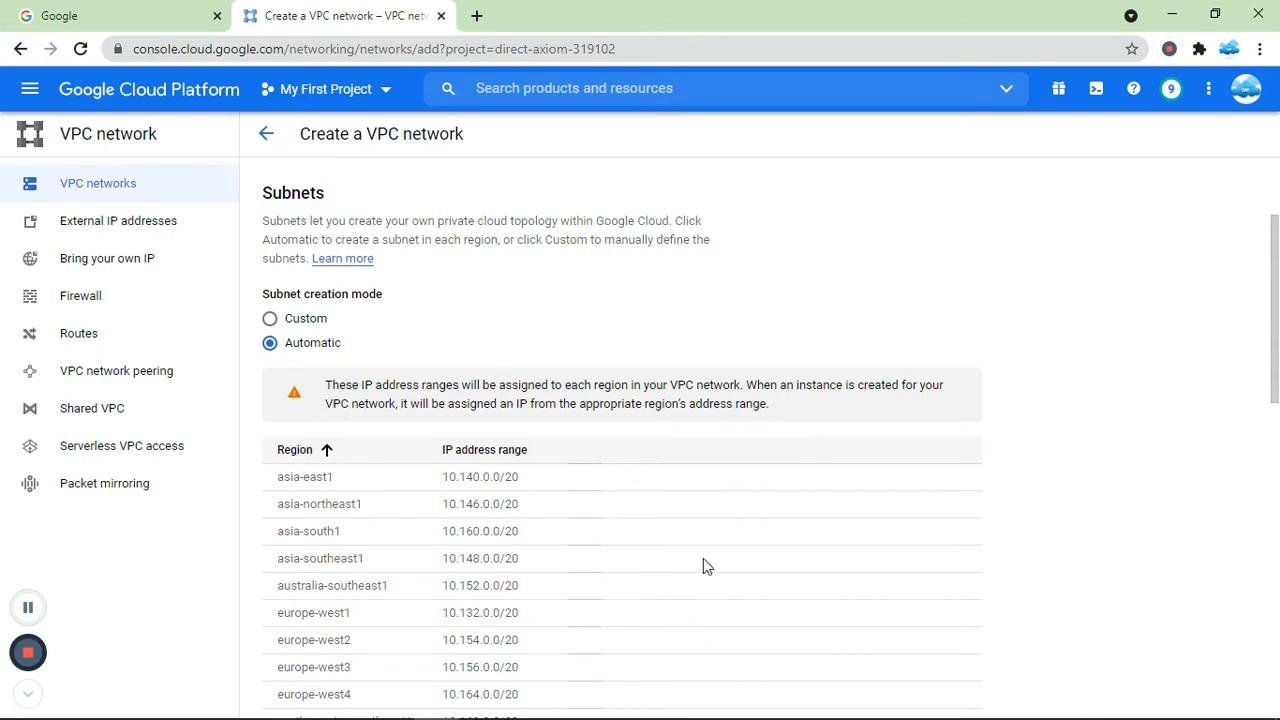
{"action": "left_click_drag", "start_coordinate": [1276, 330], "coordinate": [1272, 532]}
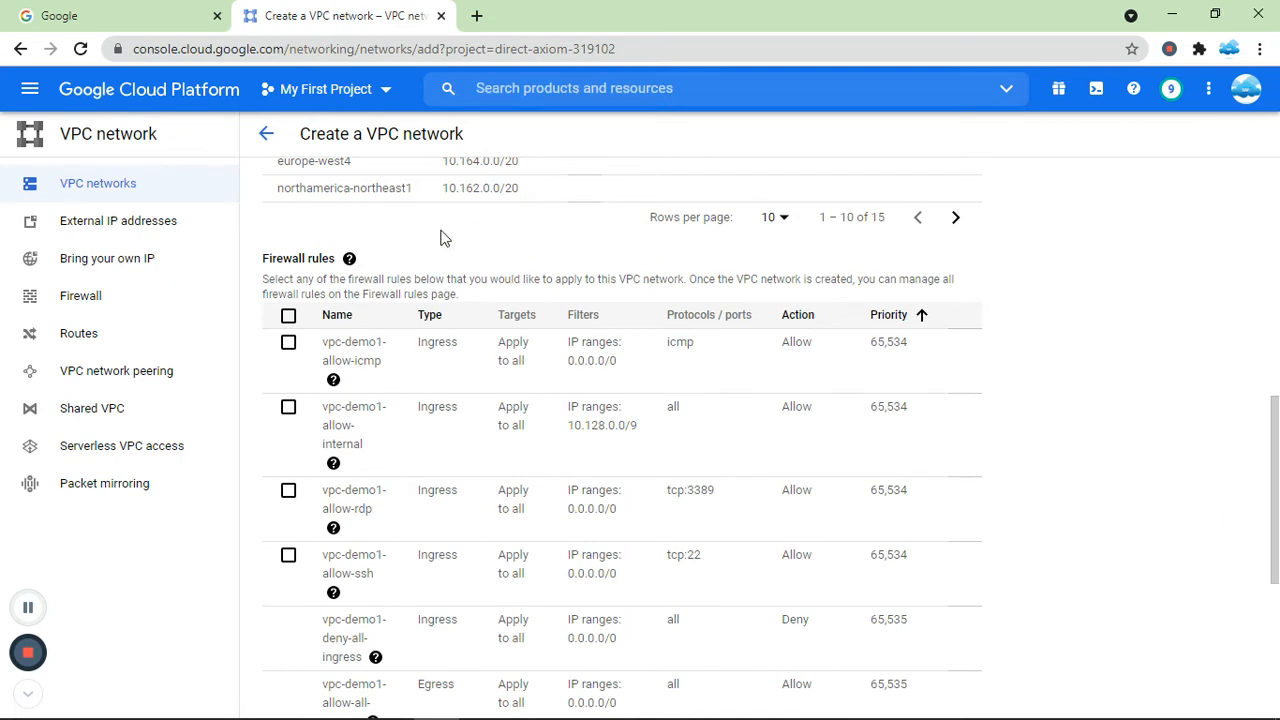
{"action": "mouse_move", "coordinate": [333, 527]}
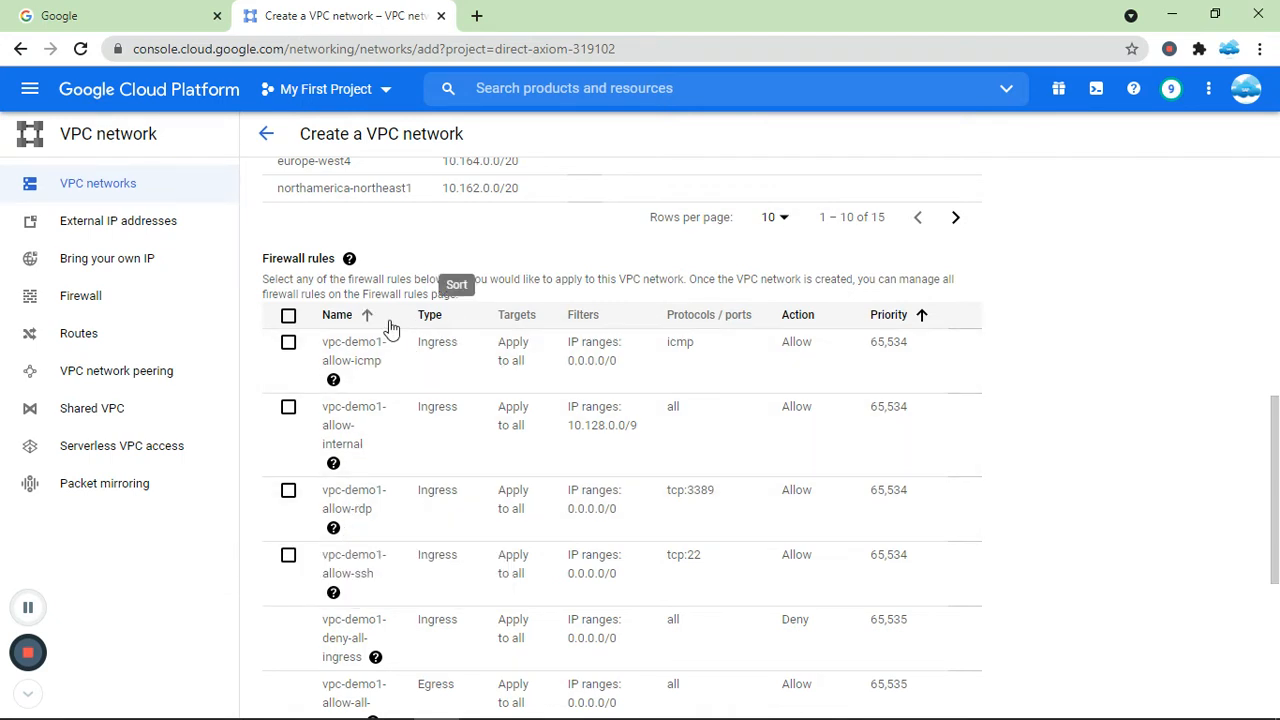
{"action": "left_click", "coordinate": [291, 346]}
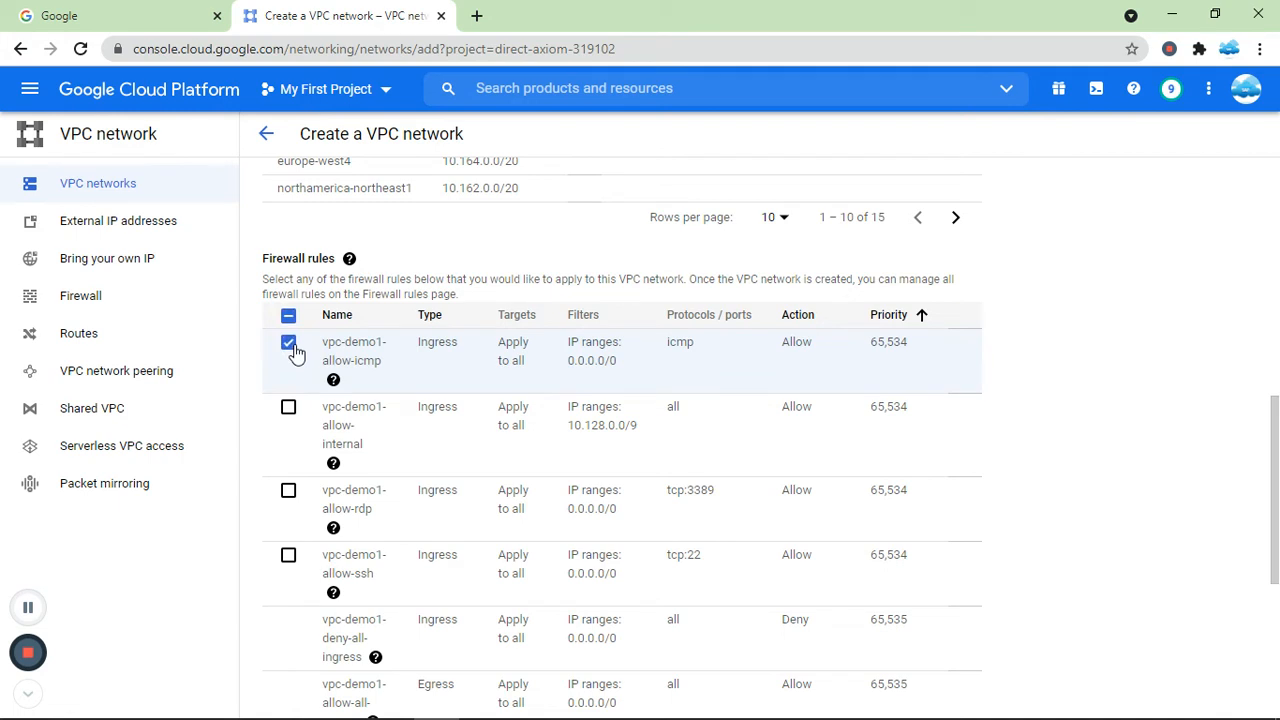
{"action": "left_click", "coordinate": [290, 346]}
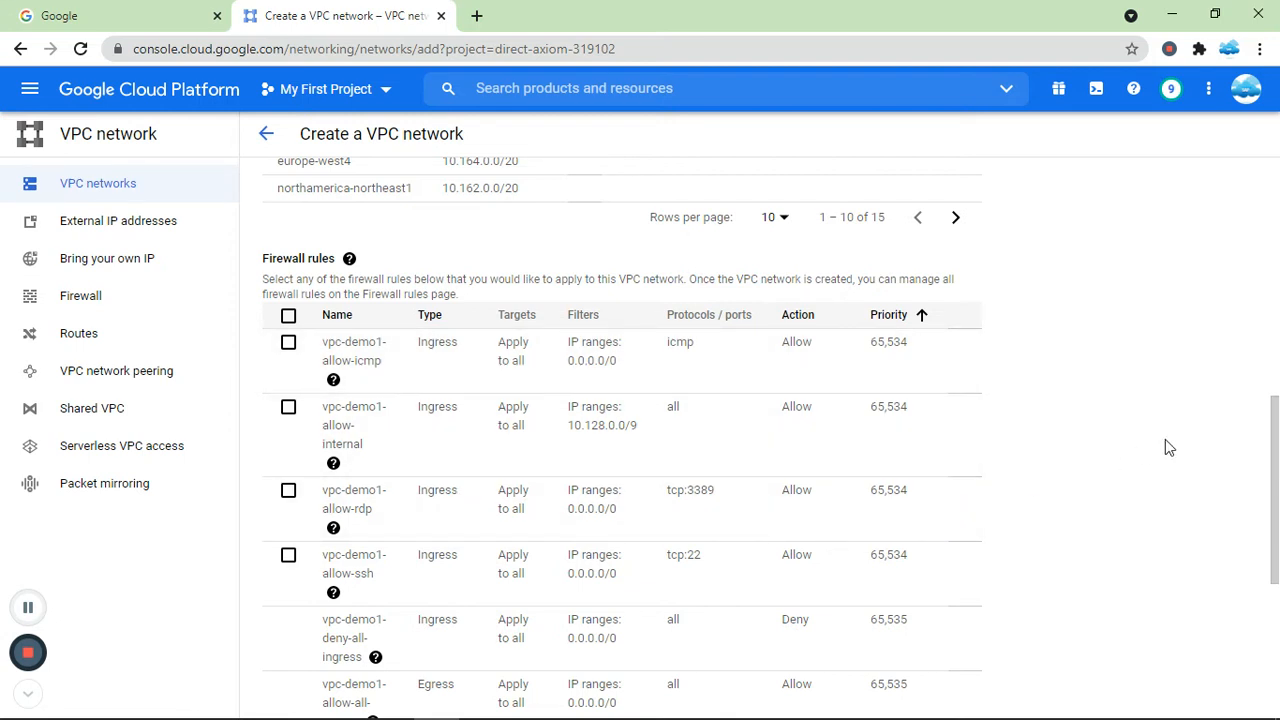
Create the vpc-demo1 VPC network with Regional dynamic routing and MTU 1460.
{"action": "left_click_drag", "start_coordinate": [1277, 442], "coordinate": [1277, 583]}
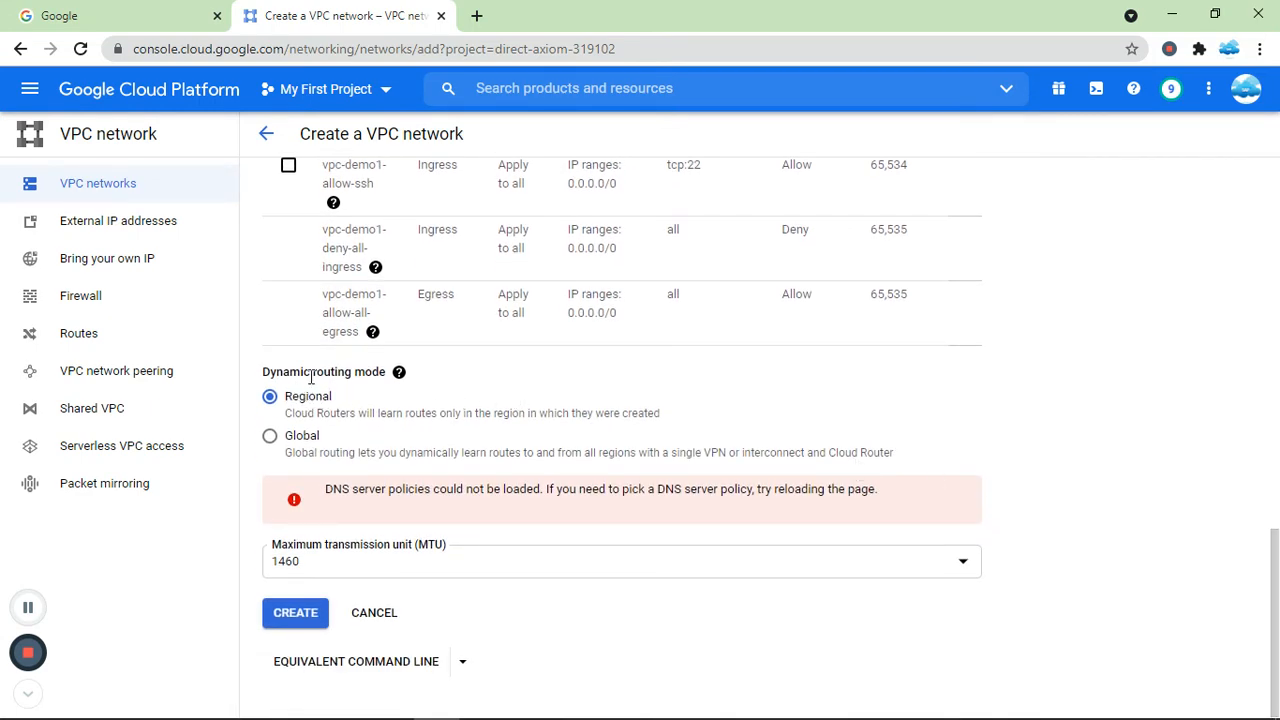
{"action": "left_click", "coordinate": [399, 372]}
{"action": "left_click", "coordinate": [711, 357]}
{"action": "left_click", "coordinate": [290, 617]}
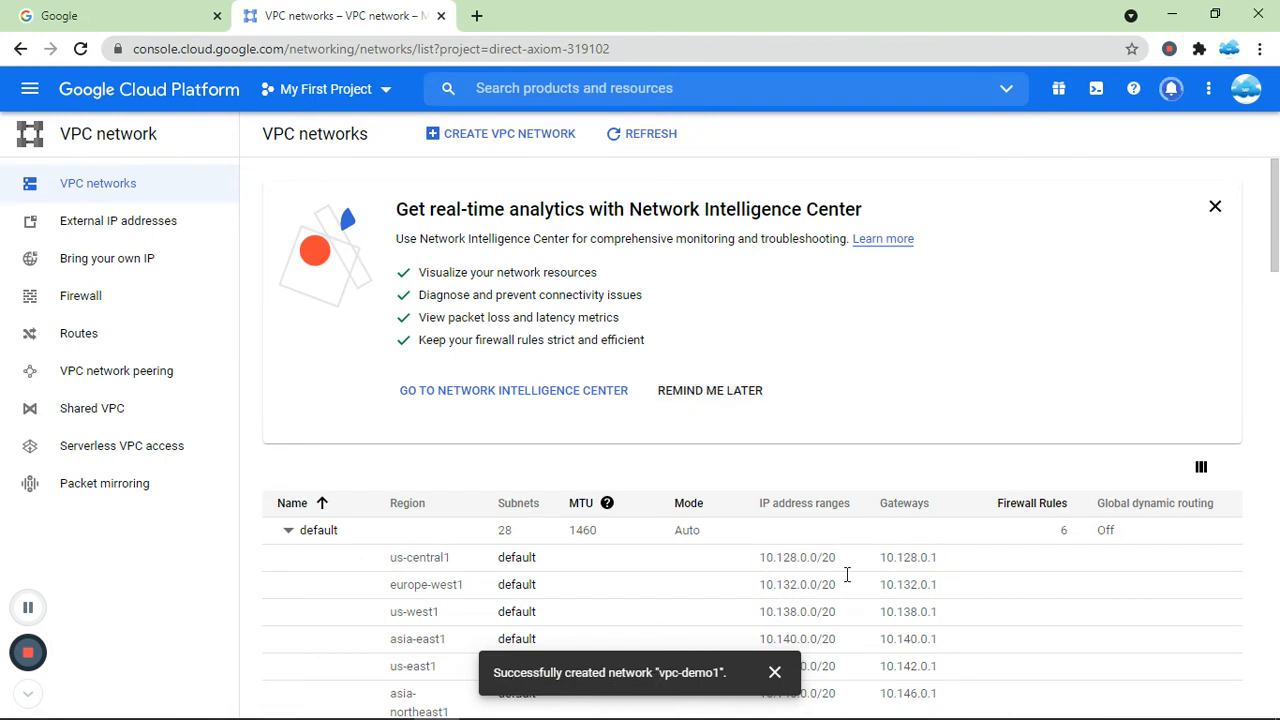
Refresh the VPC network list and inspect the subnets of the vpc-demo1 network.
{"action": "left_click", "coordinate": [641, 133]}
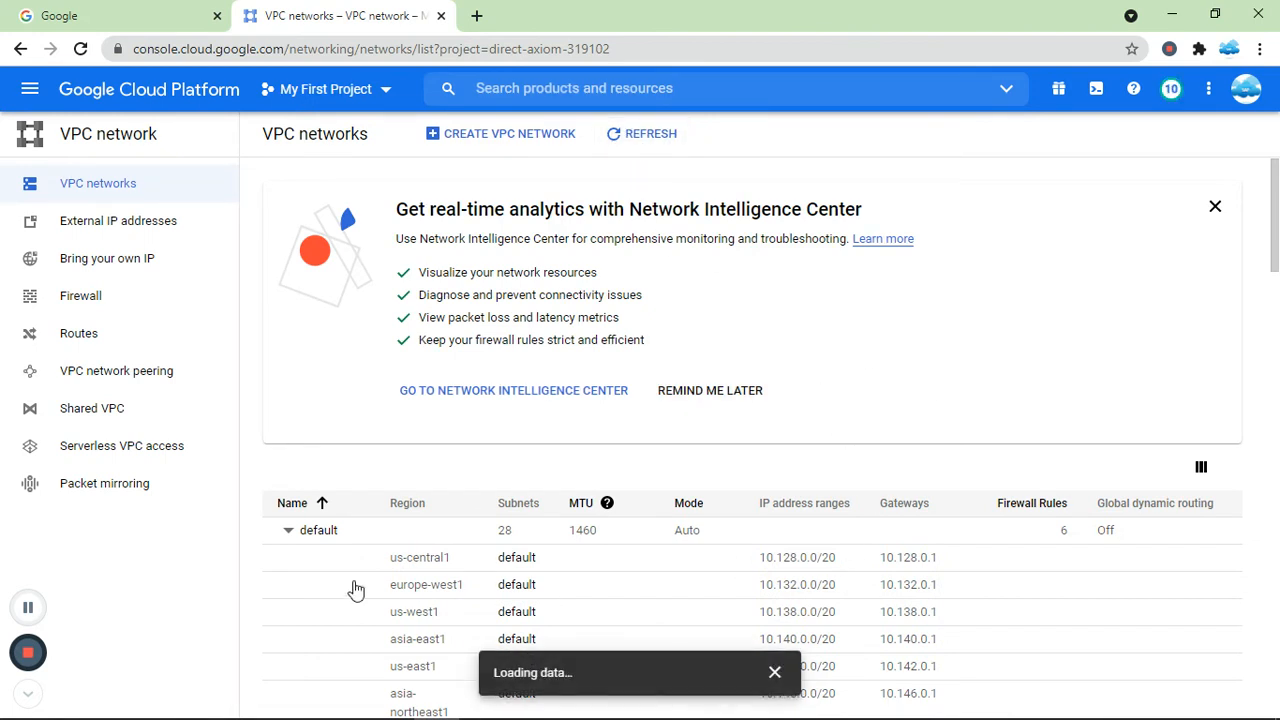
{"action": "left_click", "coordinate": [287, 535]}
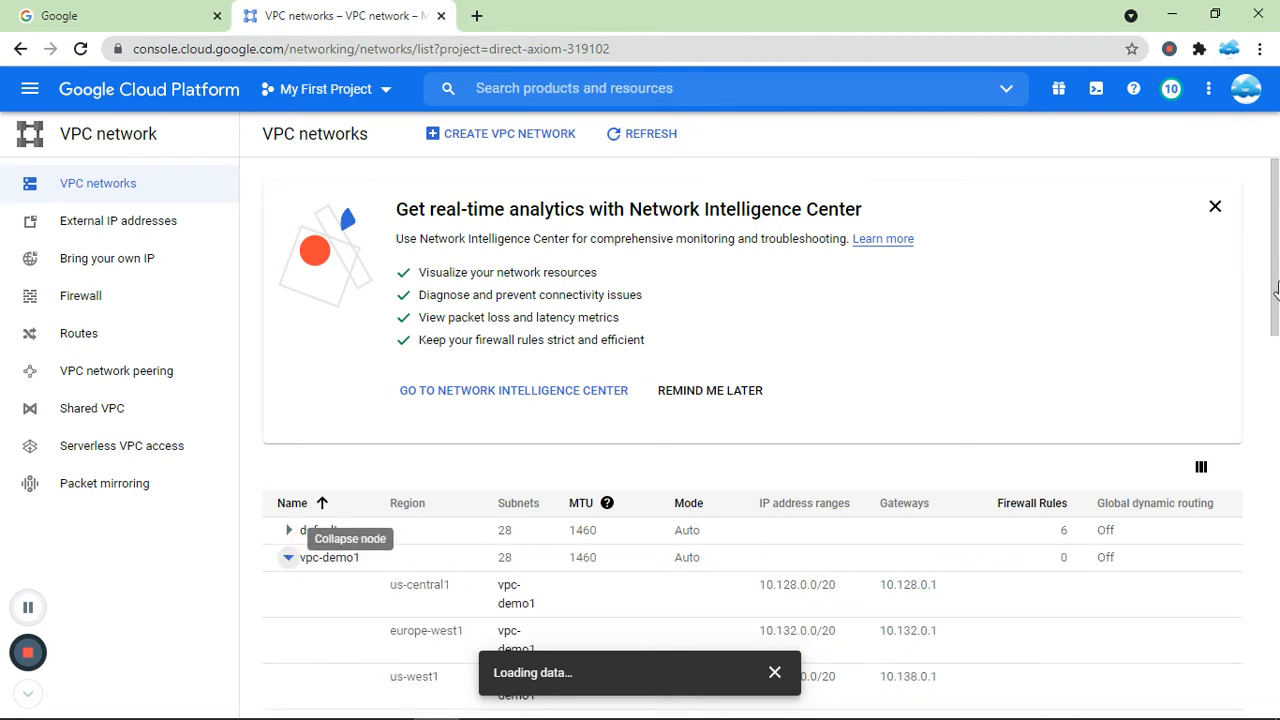
{"action": "left_click_drag", "start_coordinate": [1277, 268], "coordinate": [1279, 343]}
{"action": "left_click", "coordinate": [287, 177]}
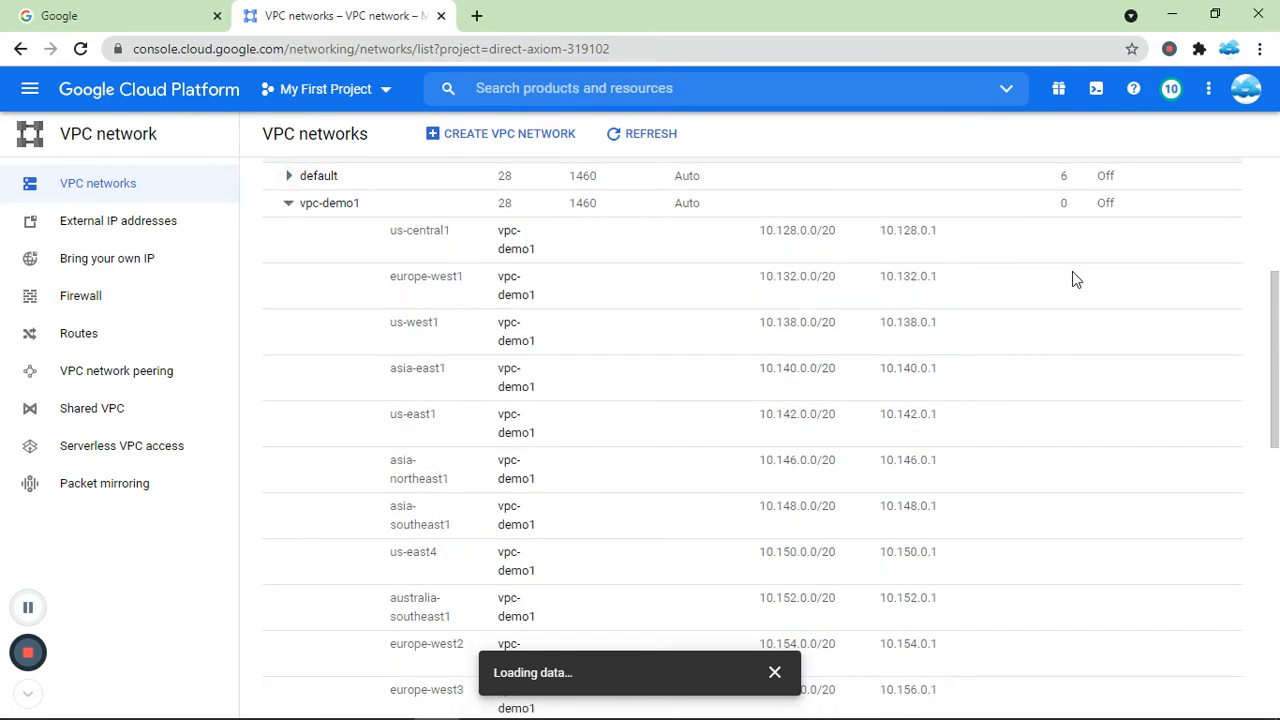
{"action": "scroll", "coordinate": [1275, 388], "scroll_direction": "up", "scroll_amount": 1}
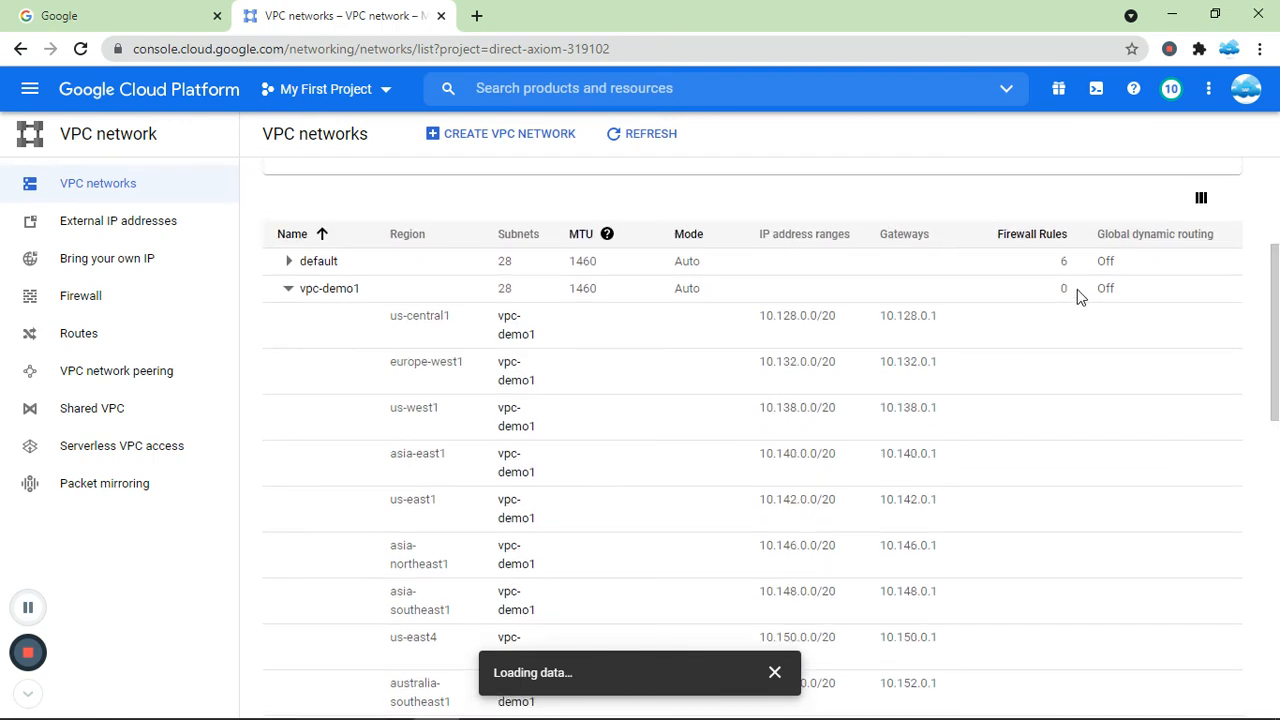
{"action": "left_click", "coordinate": [288, 290]}
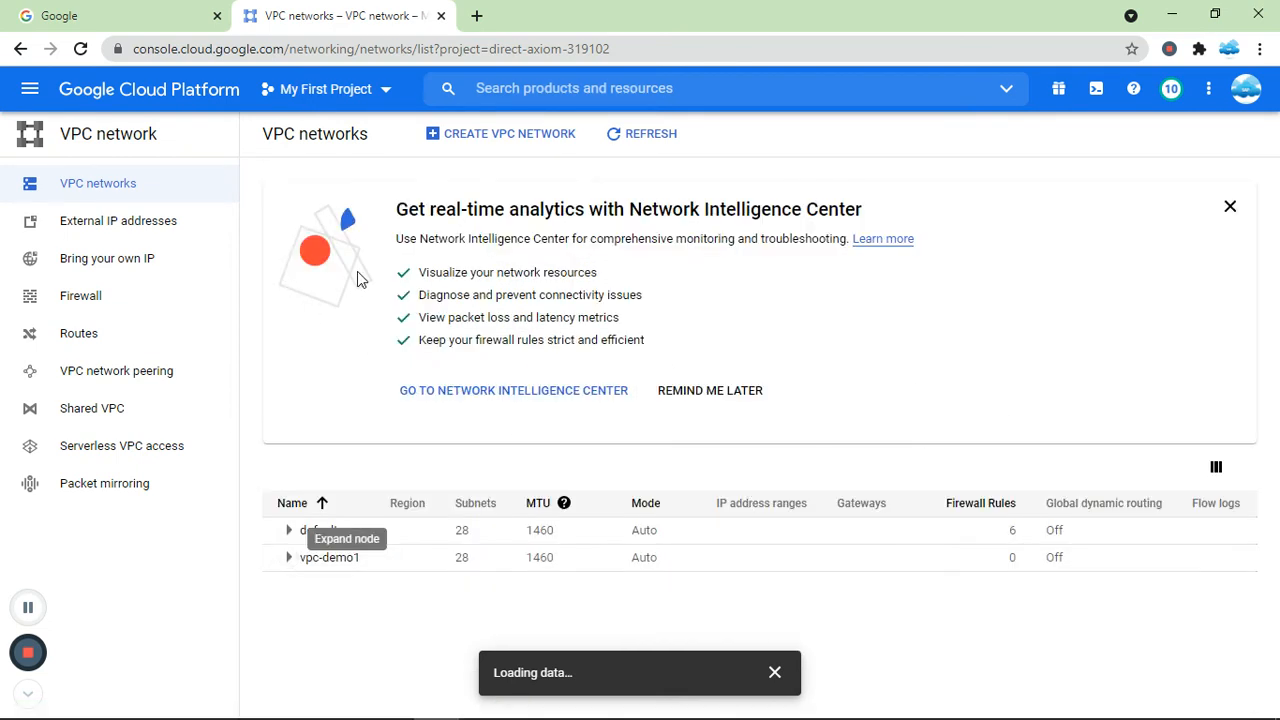
Open the firewall rules and start a new firewall rule named rule-firewall1.
{"action": "left_click", "coordinate": [118, 305]}
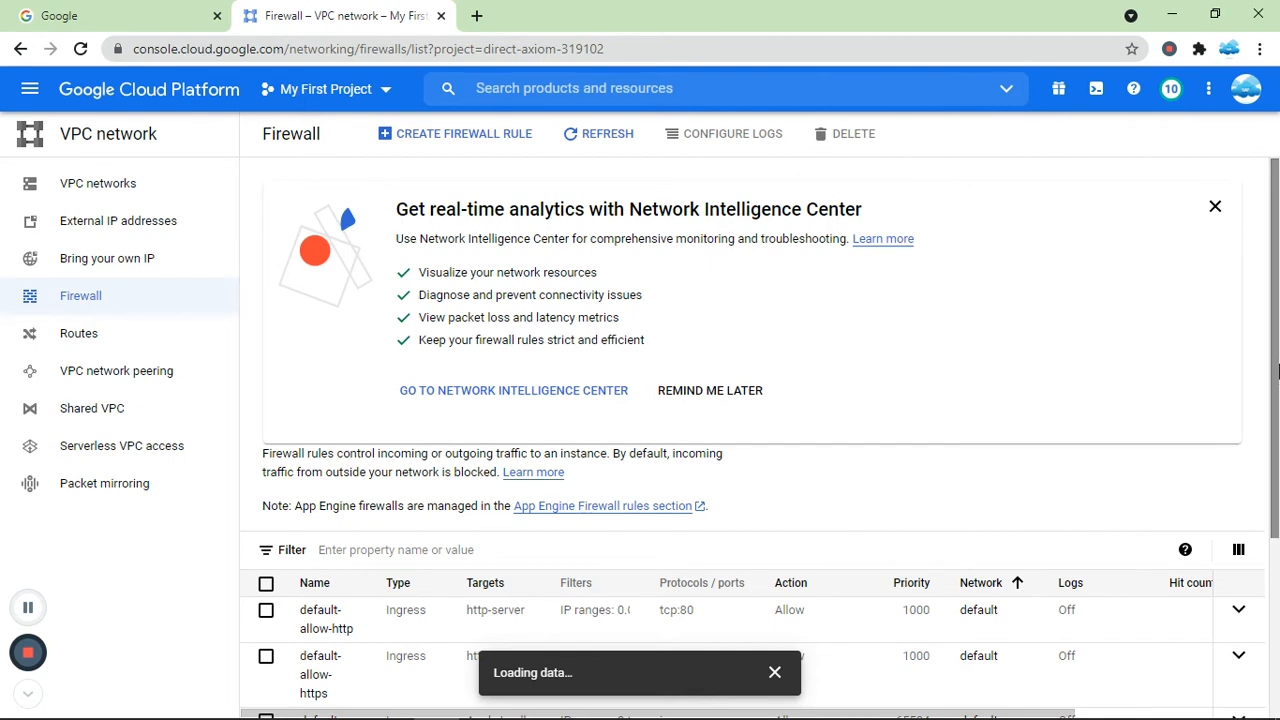
{"action": "mouse_move", "coordinate": [1276, 380]}
{"action": "left_mouse_down"}
{"action": "mouse_move", "coordinate": [1276, 557]}
{"action": "mouse_move", "coordinate": [1276, 380]}
{"action": "left_mouse_up"}
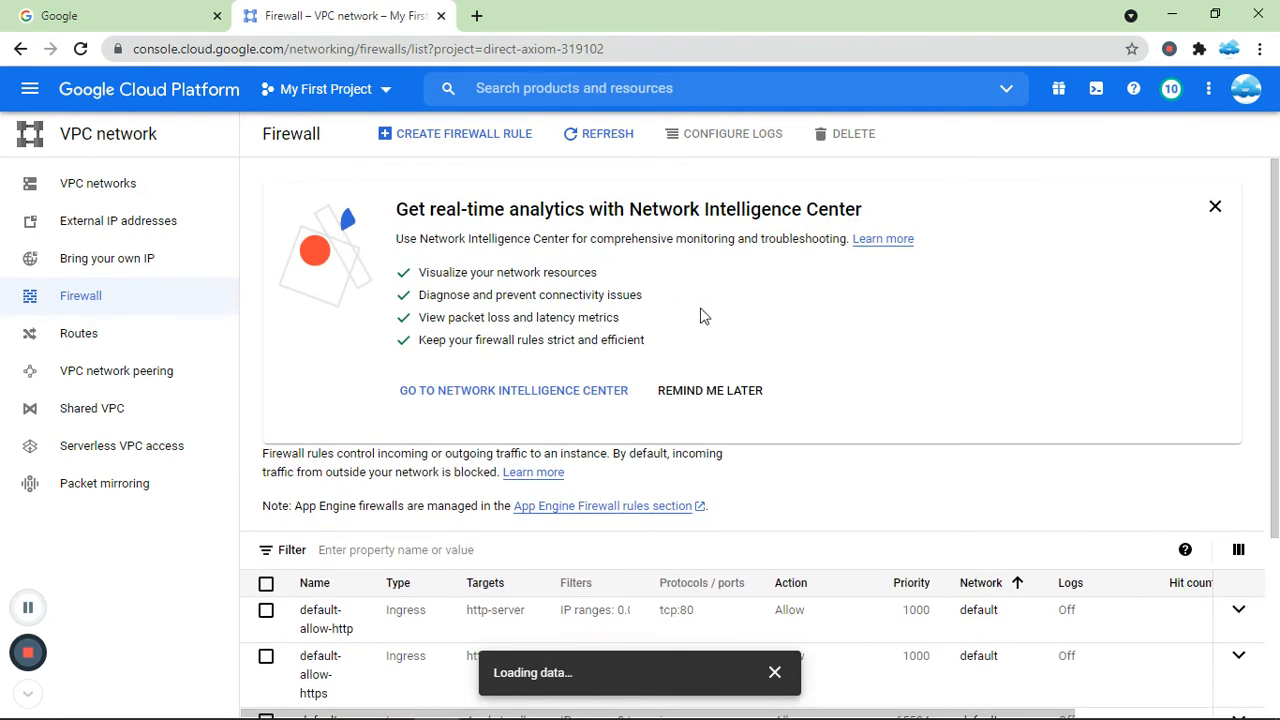
{"action": "left_click", "coordinate": [428, 140]}
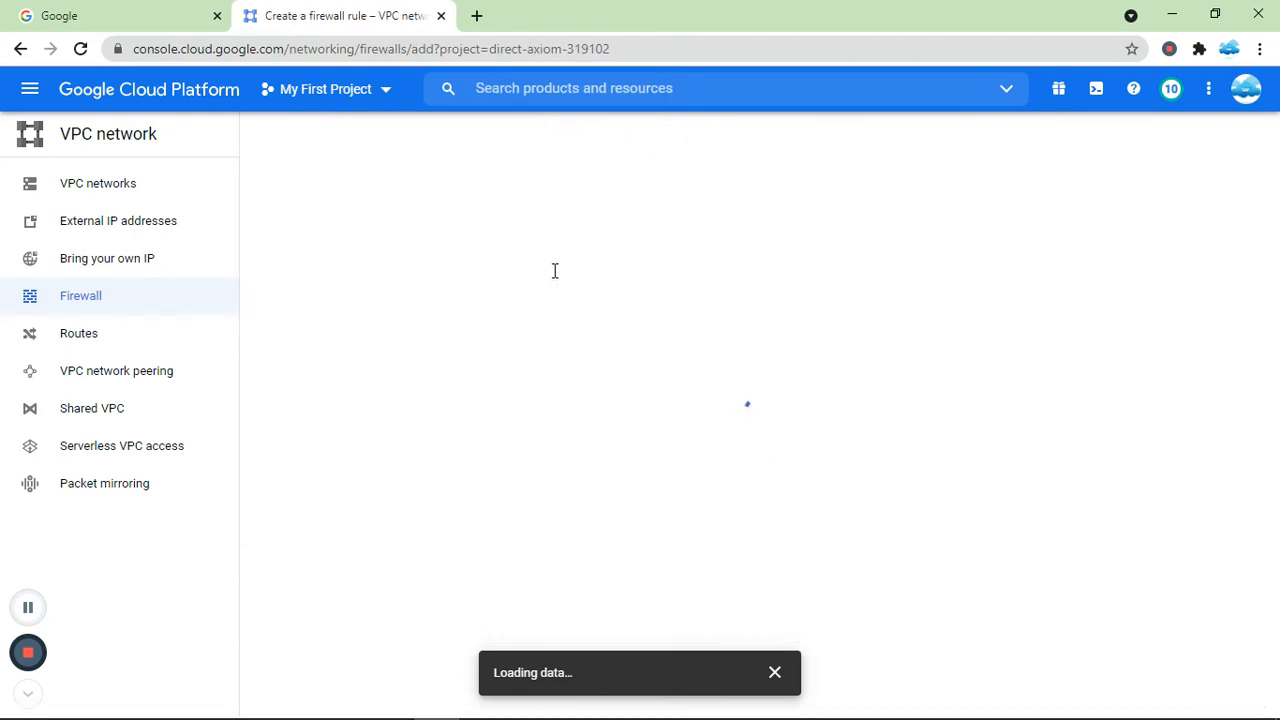
{"action": "left_click", "coordinate": [360, 255]}
{"action": "type", "text": "rul-fil"}
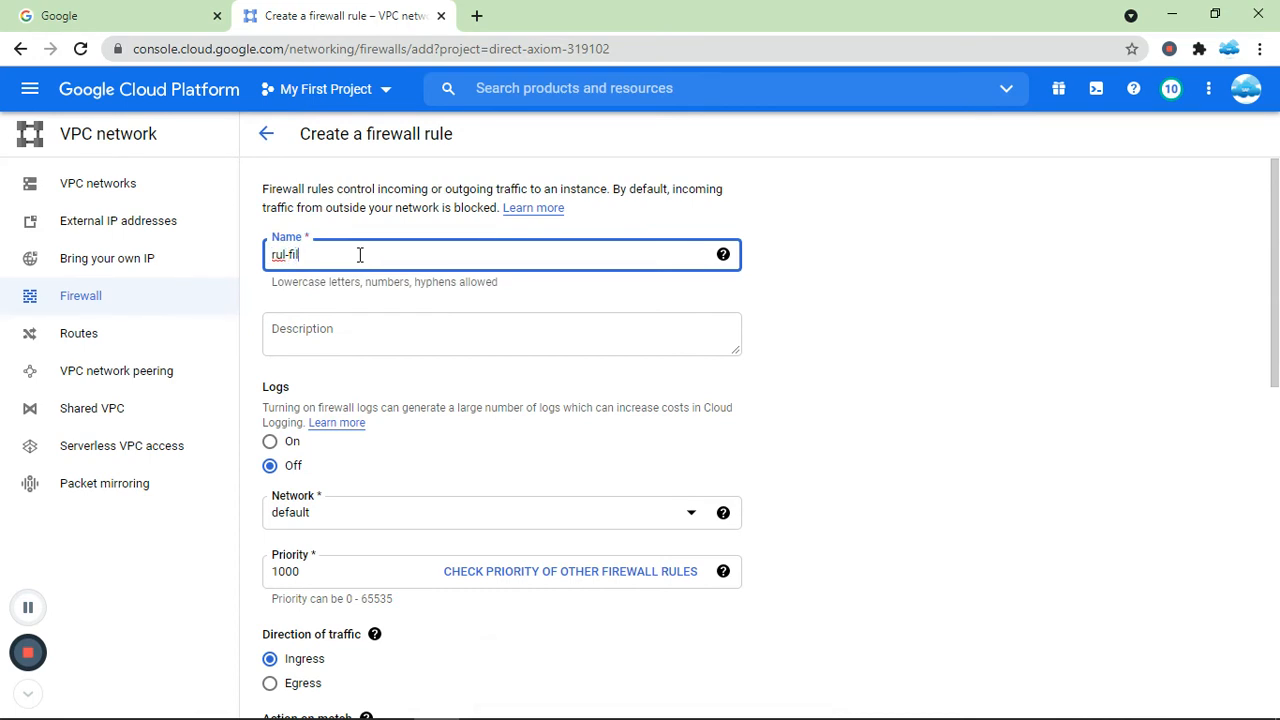
{"action": "key", "text": "BackSpace"}
{"action": "type", "text": "rewall"}
{"action": "left_click", "coordinate": [280, 256]}
{"action": "type", "text": "e"}
{"action": "left_click", "coordinate": [556, 322]}
{"action": "left_click", "coordinate": [902, 365]}
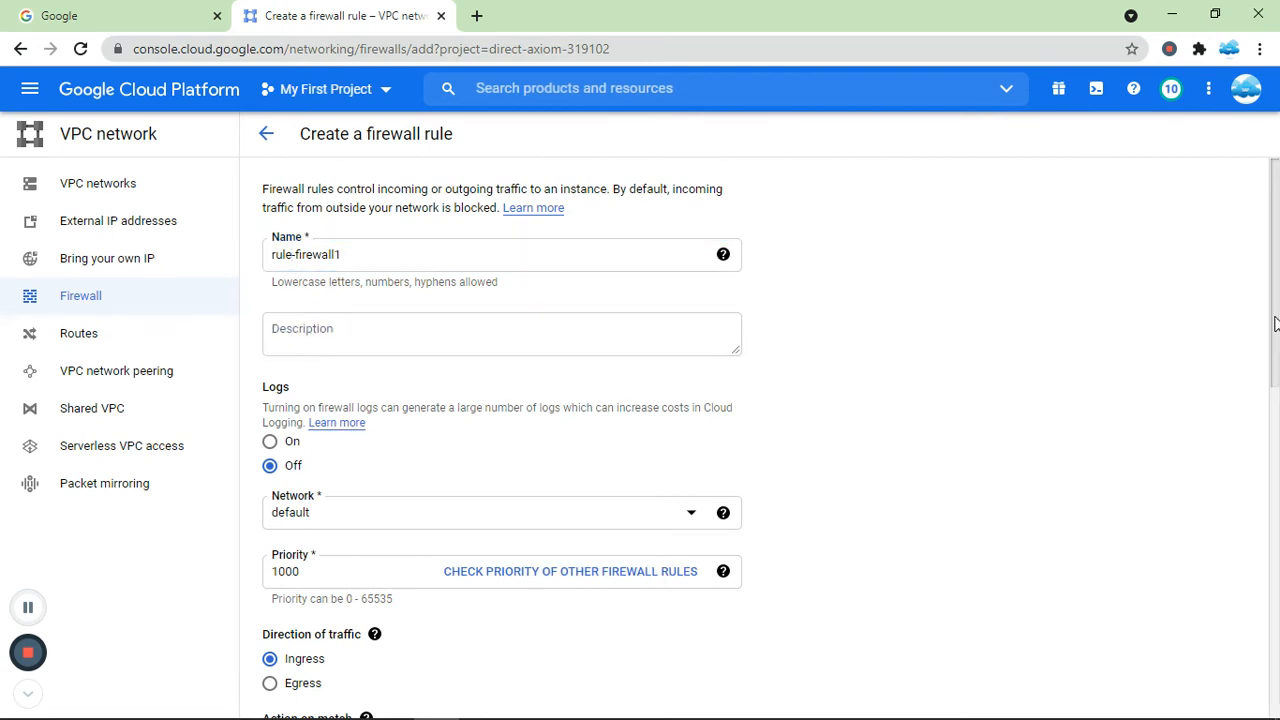
Set the firewall rule's network to vpc-demo1.
{"action": "scroll", "coordinate": [1276, 336], "scroll_direction": "down", "scroll_amount": 1}
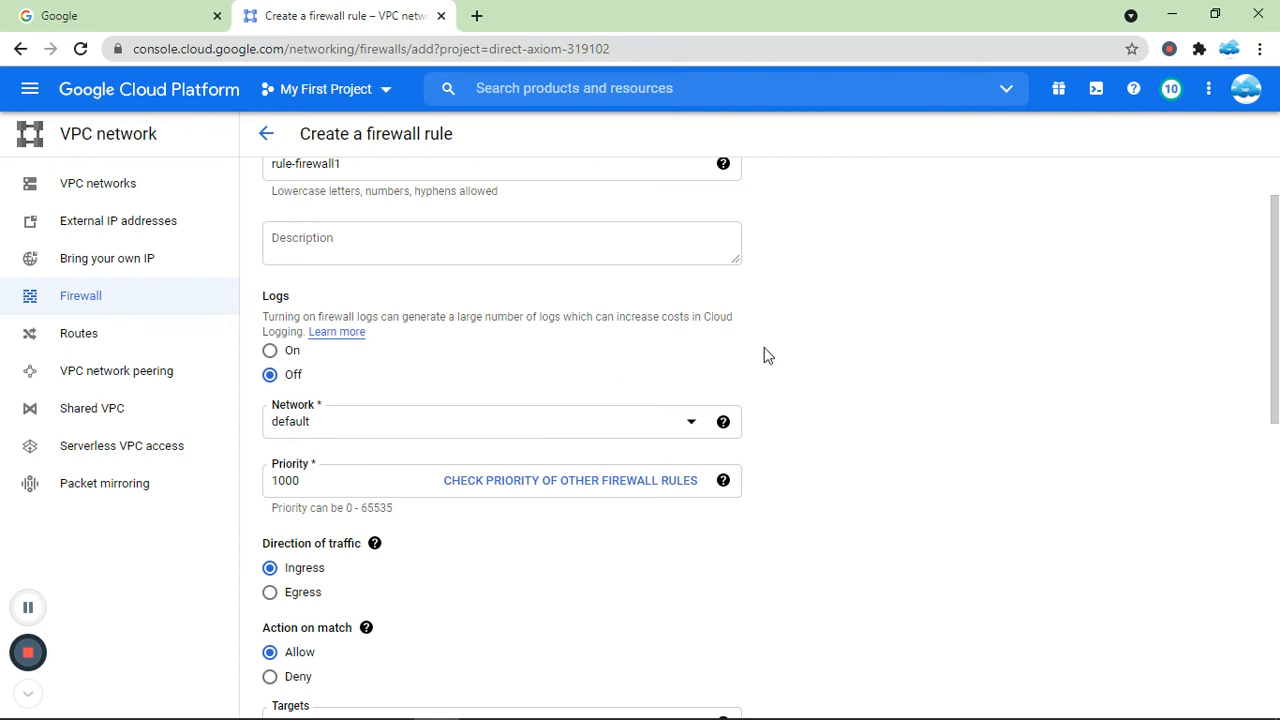
{"action": "left_click", "coordinate": [696, 423]}
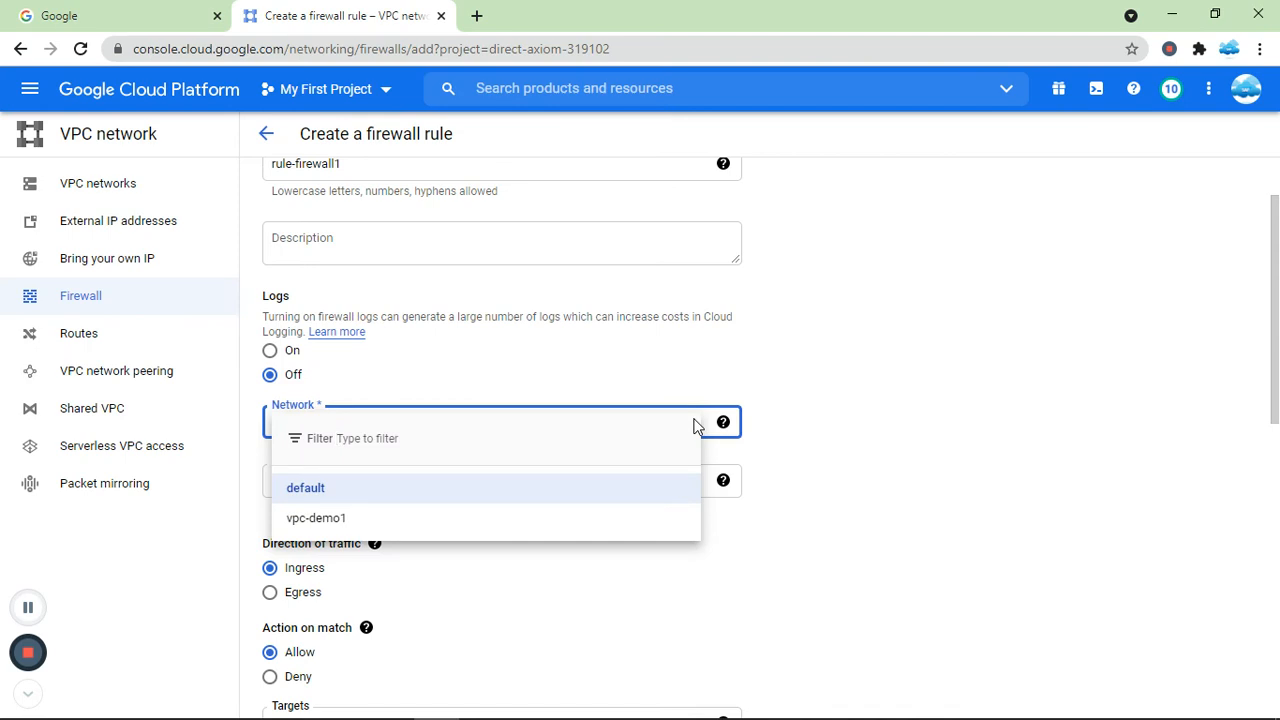
{"action": "left_click", "coordinate": [335, 527]}
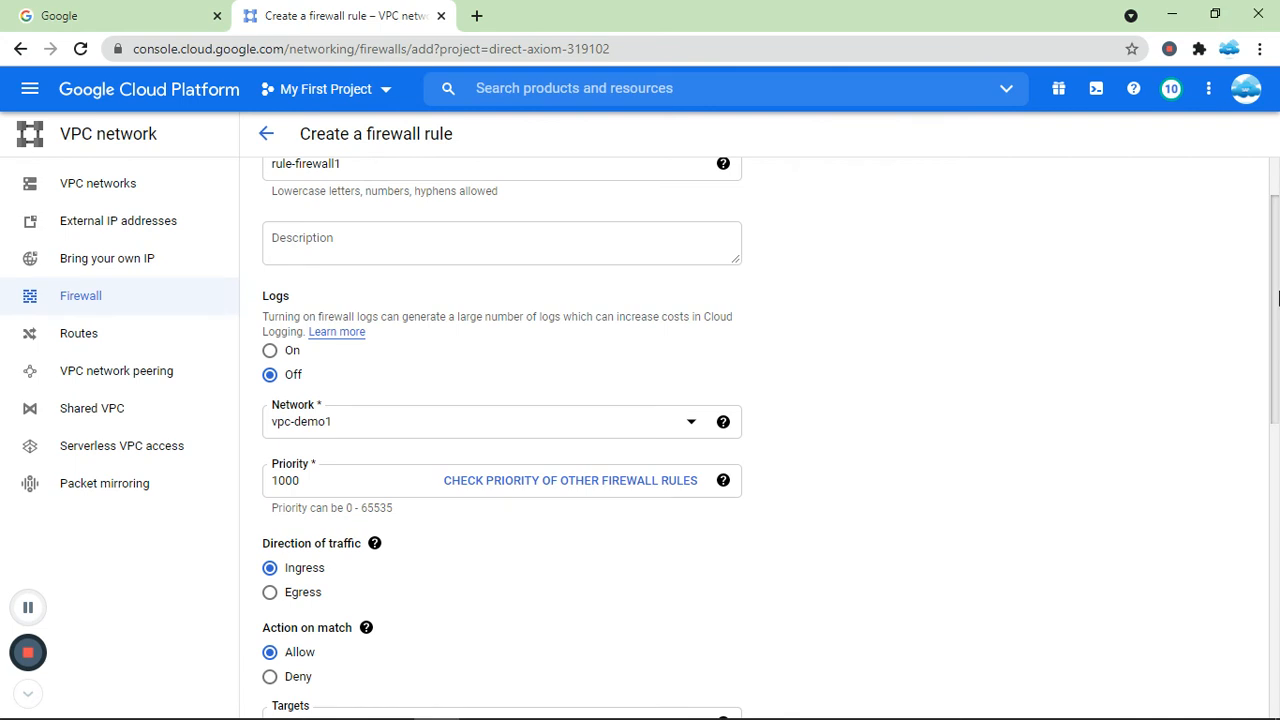
Keep the rule as ingress and allow, and set its targets to All instances in the network.
{"action": "scroll", "coordinate": [815, 387], "scroll_direction": "down", "scroll_amount": 3}
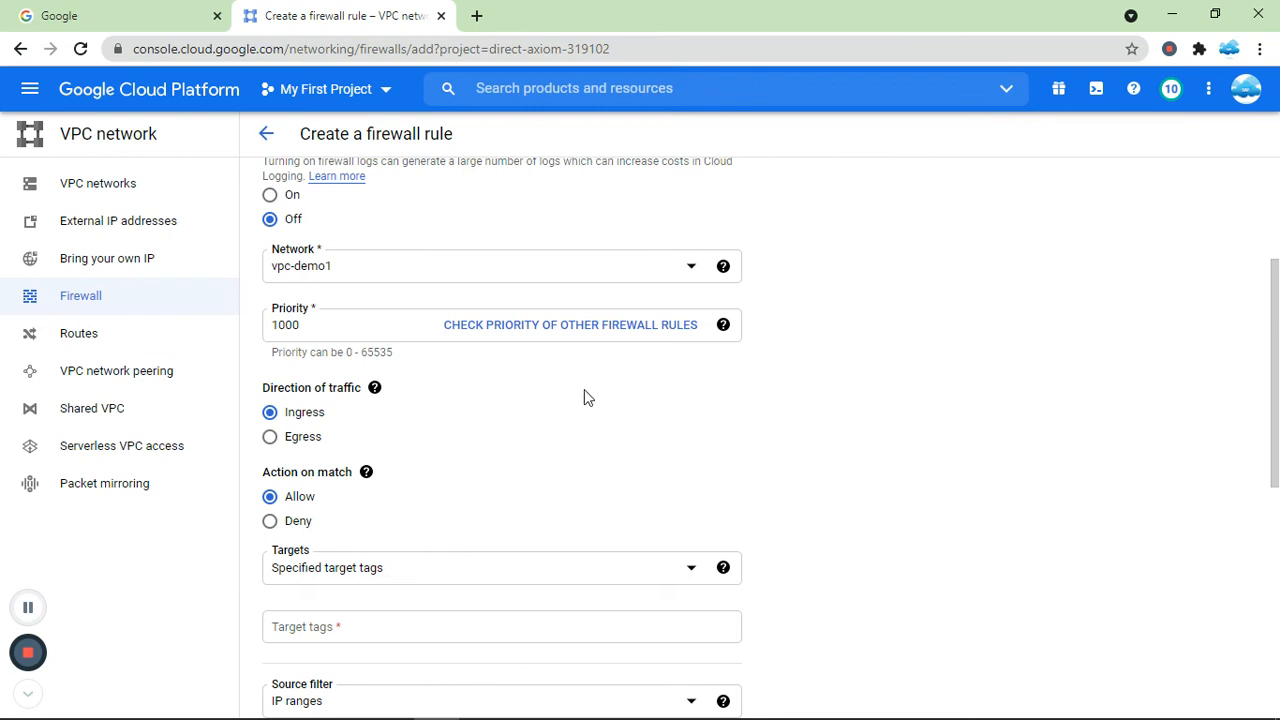
{"action": "left_click", "coordinate": [724, 331]}
{"action": "left_click_drag", "start_coordinate": [1277, 349], "coordinate": [1279, 388]}
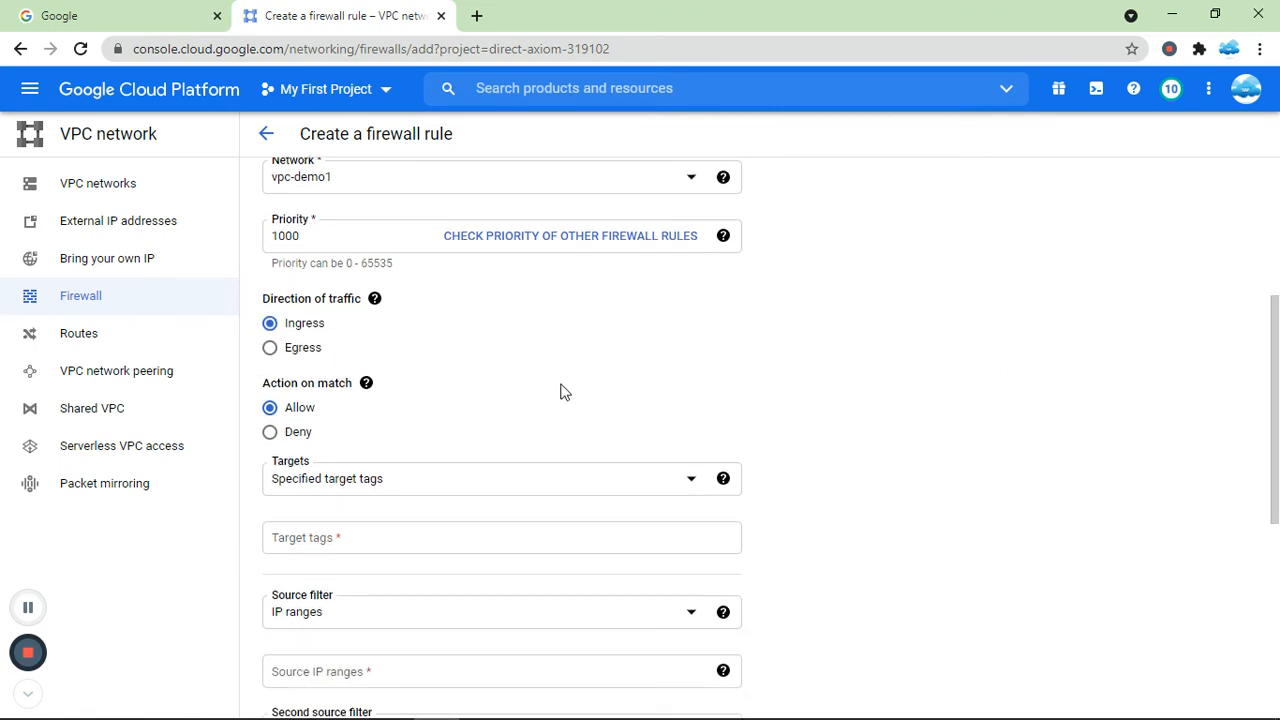
{"action": "mouse_move", "coordinate": [377, 302]}
{"action": "left_click", "coordinate": [315, 331]}
{"action": "left_click", "coordinate": [303, 433]}
{"action": "left_click", "coordinate": [301, 410]}
{"action": "left_click", "coordinate": [689, 481]}
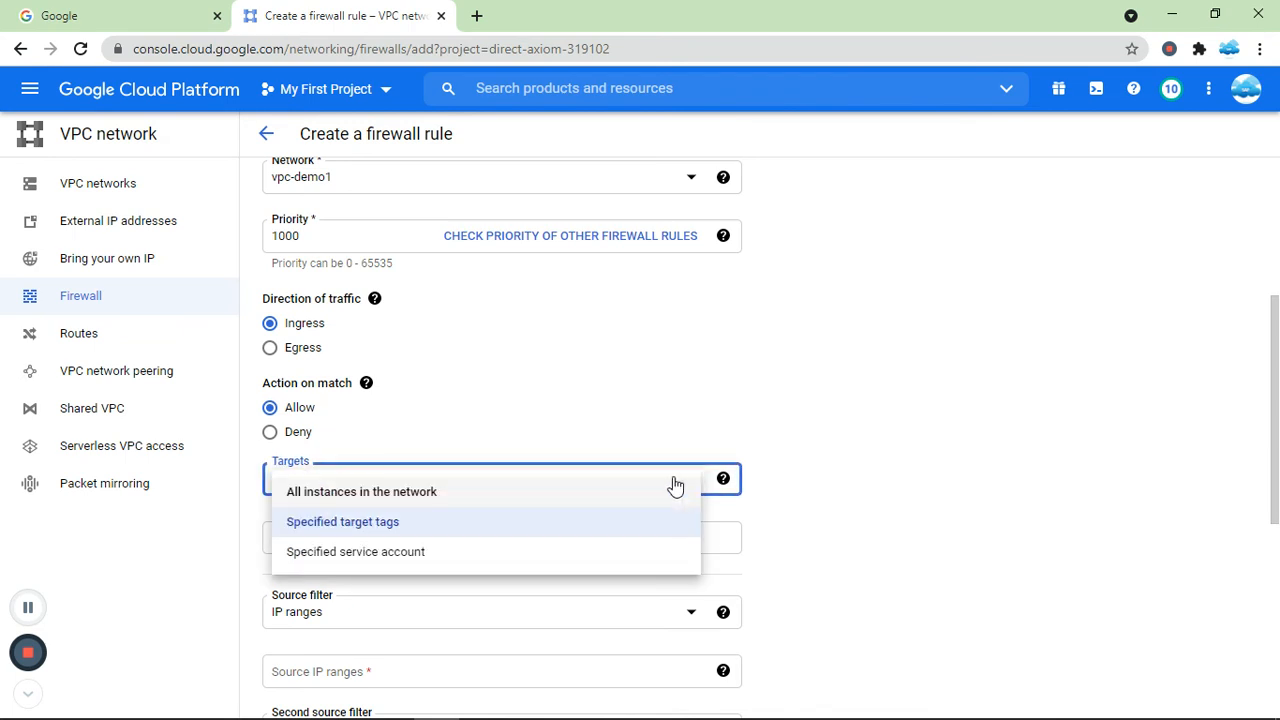
{"action": "left_click", "coordinate": [414, 494]}
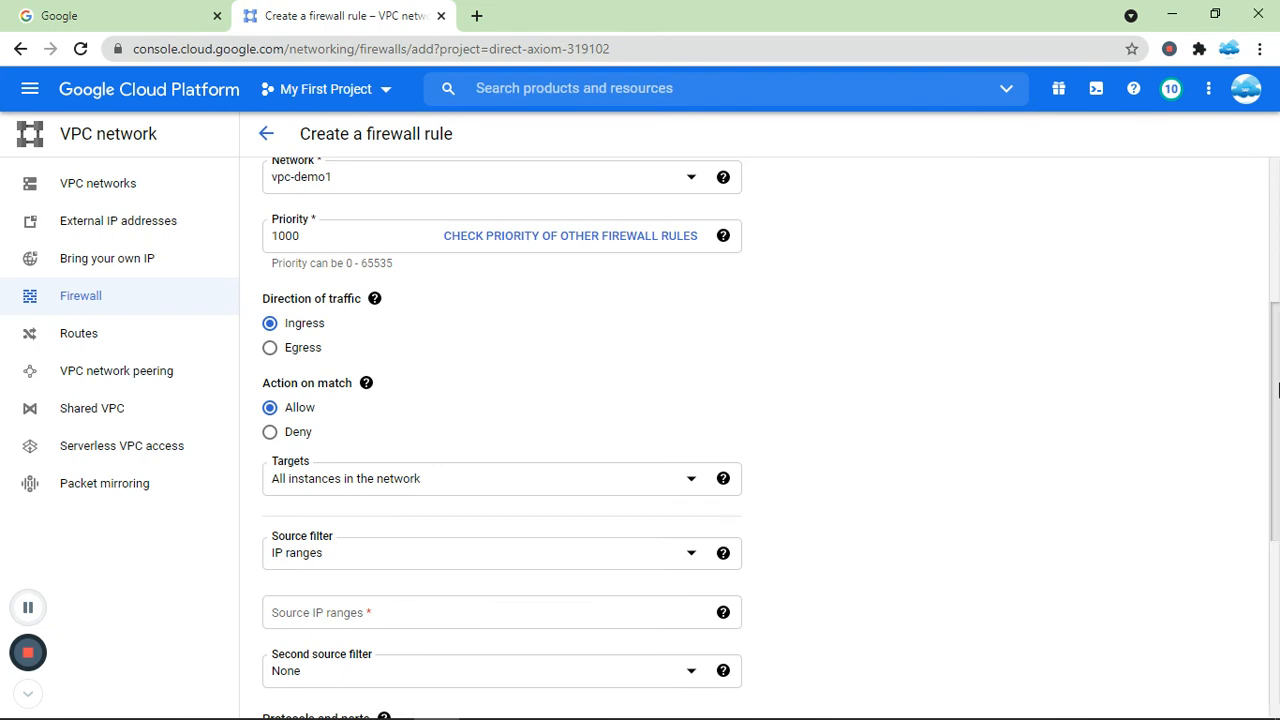
Set the source IP range to 192.168.2.0/24.
{"action": "scroll", "coordinate": [1277, 390], "scroll_direction": "down", "scroll_amount": 1}
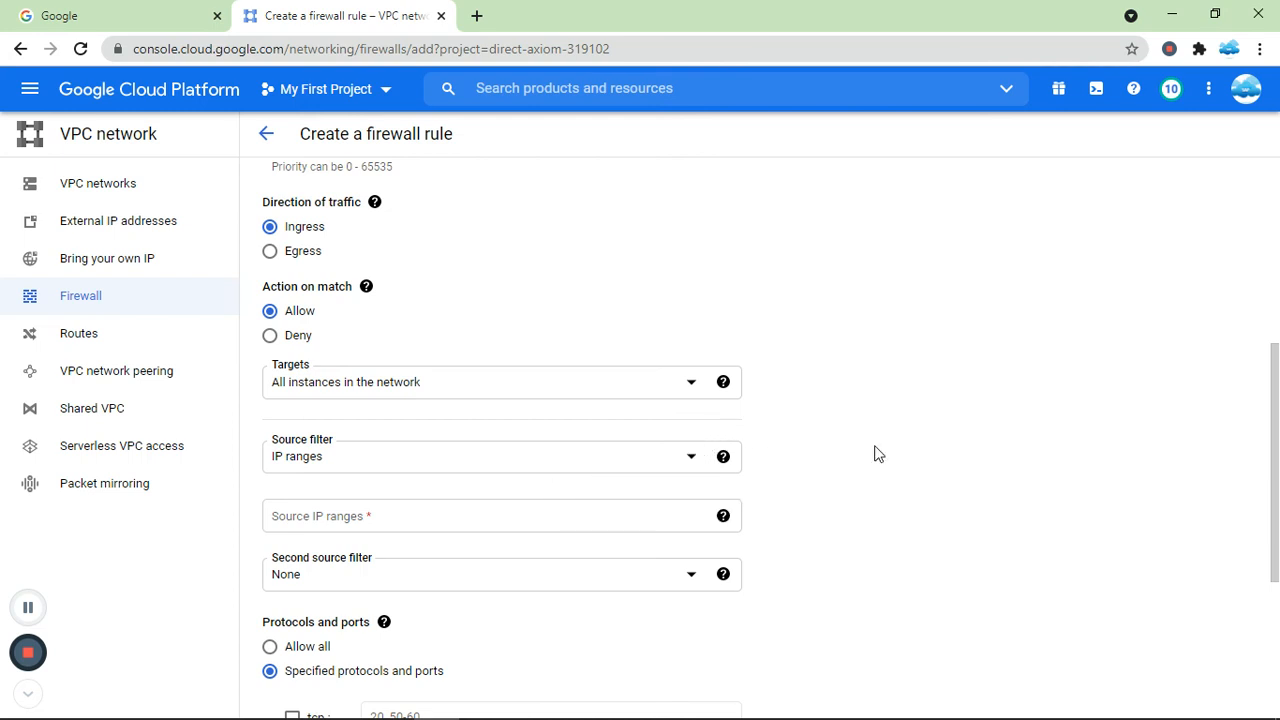
{"action": "left_click", "coordinate": [450, 520]}
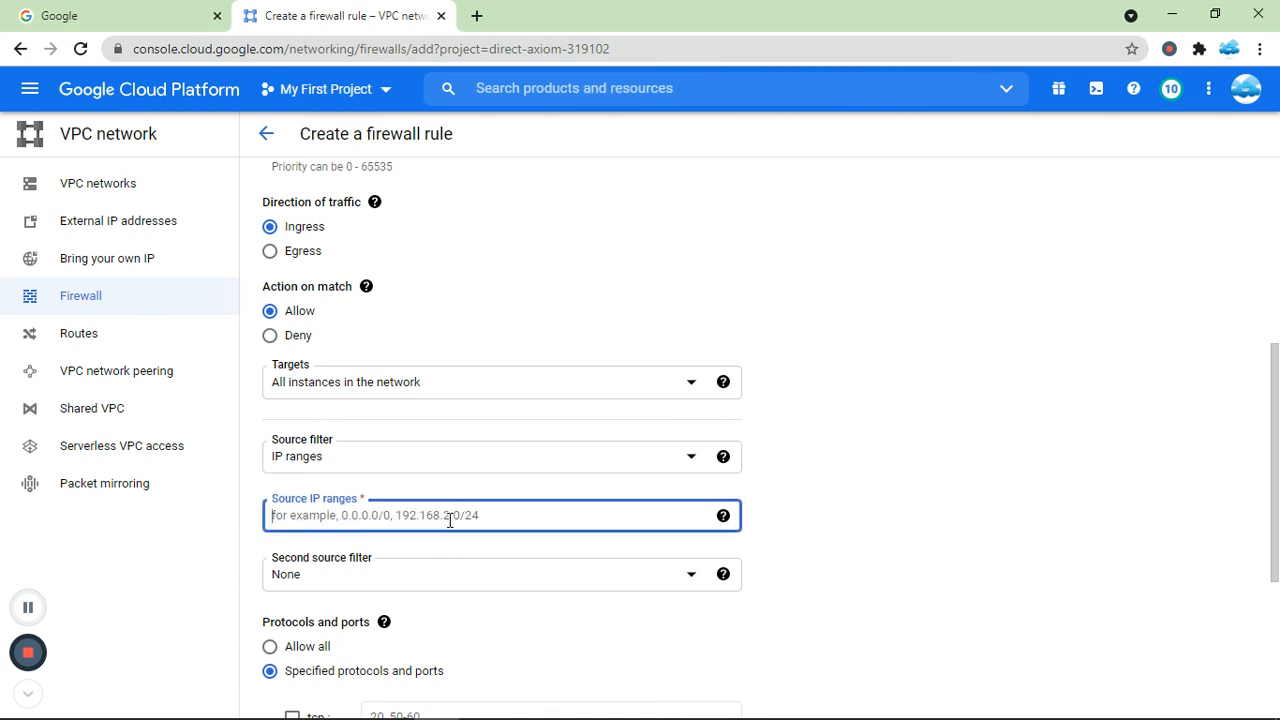
{"action": "type", "text": "192.168.2"}
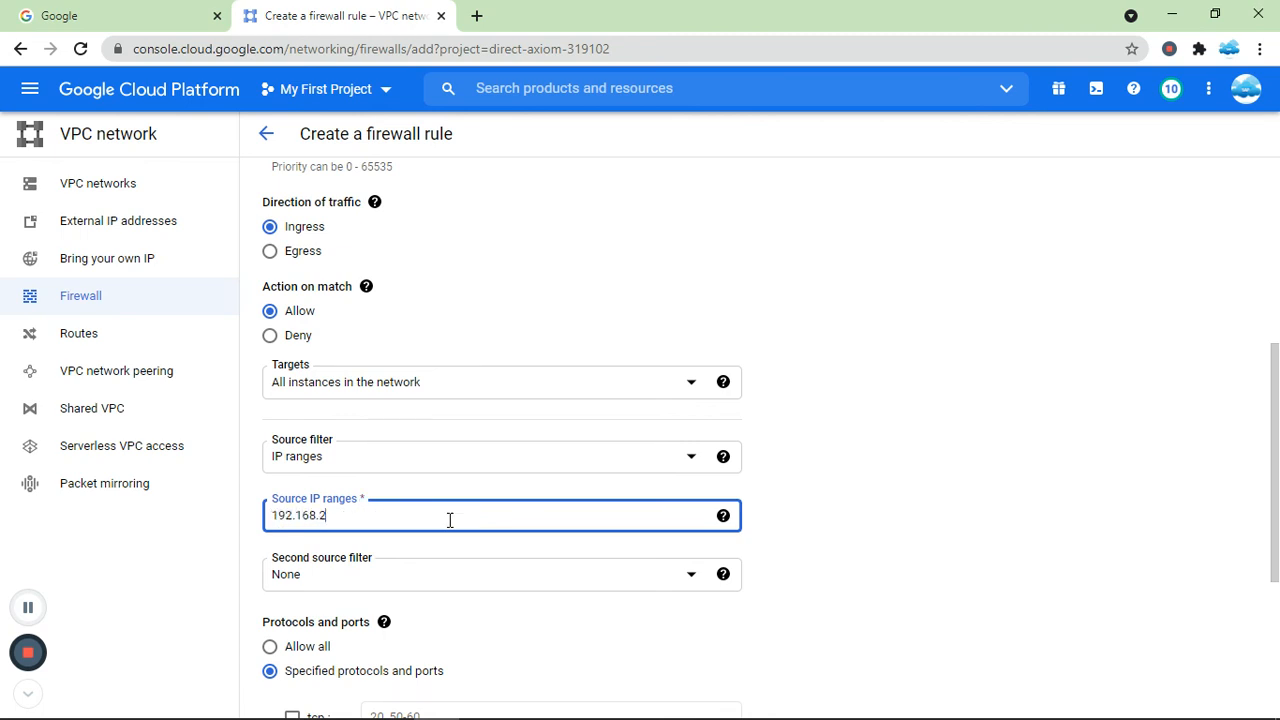
{"action": "type", "text": ".0/24"}
{"action": "left_click", "coordinate": [939, 479]}
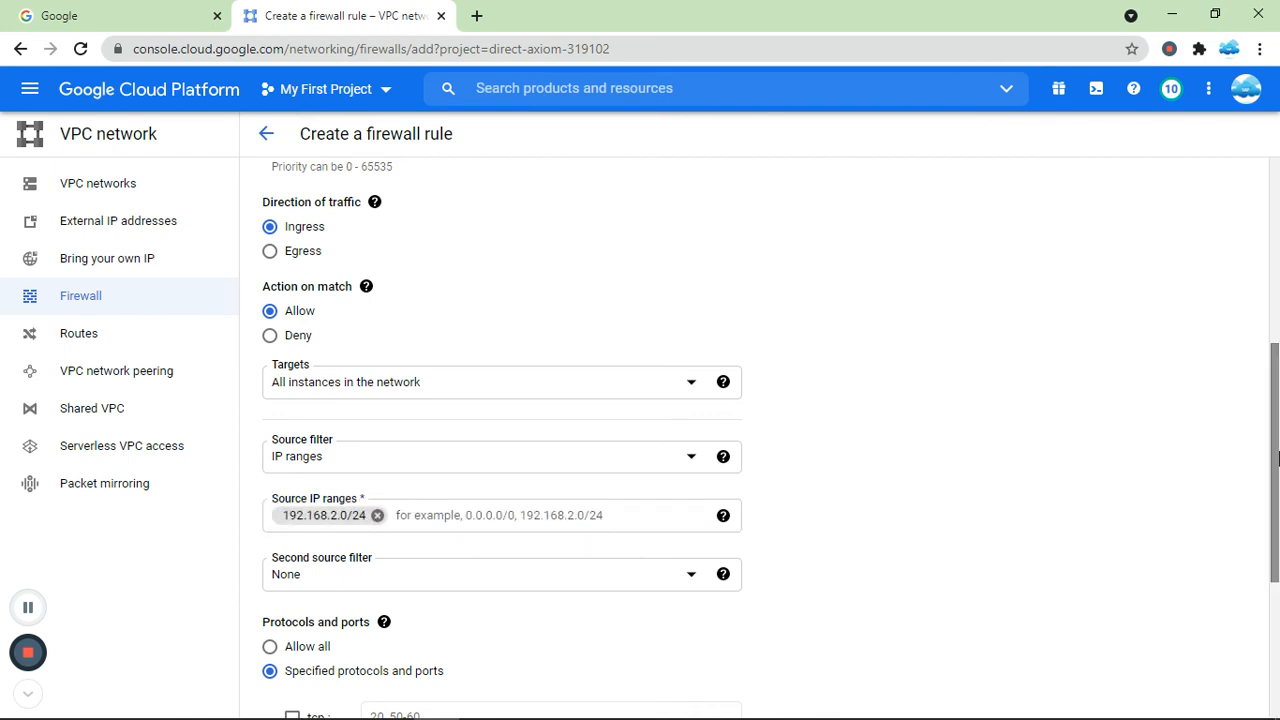
Under specified protocols and ports, allow TCP port 22 and all UDP, then create the firewall rule.
{"action": "scroll", "coordinate": [1277, 463], "scroll_direction": "down", "scroll_amount": 1}
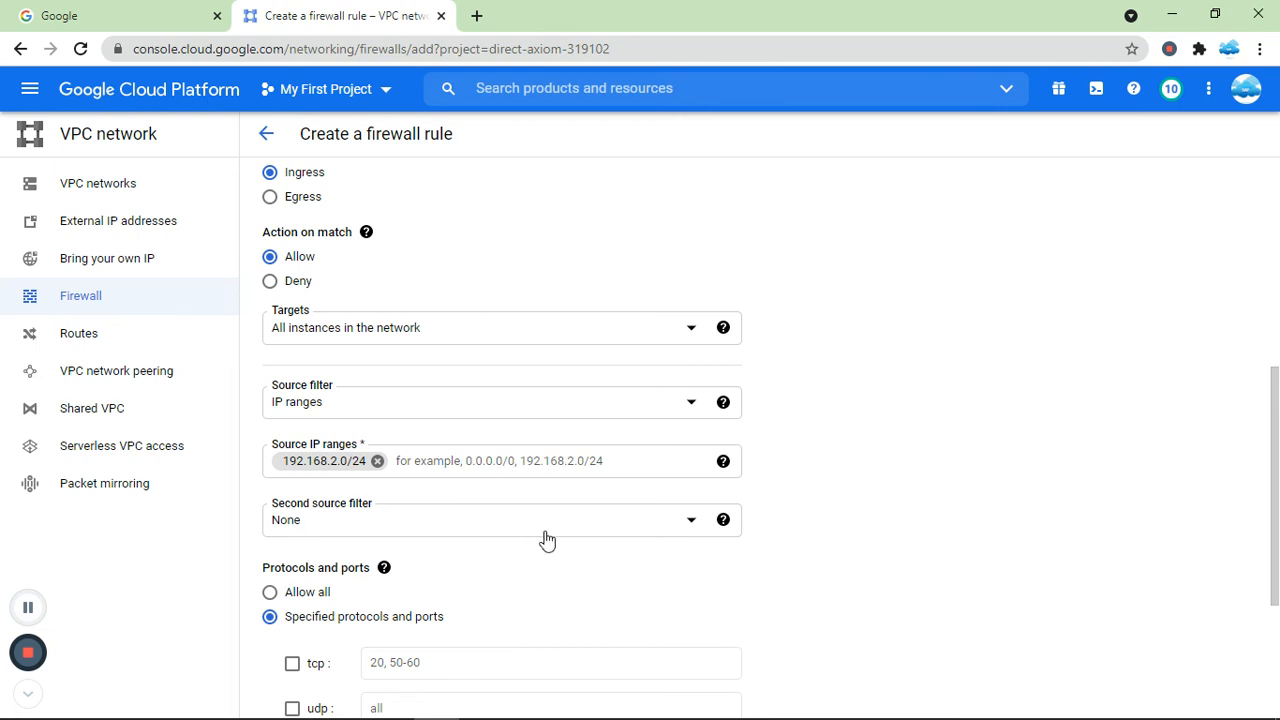
{"action": "scroll", "coordinate": [850, 540], "scroll_direction": "down", "scroll_amount": 2}
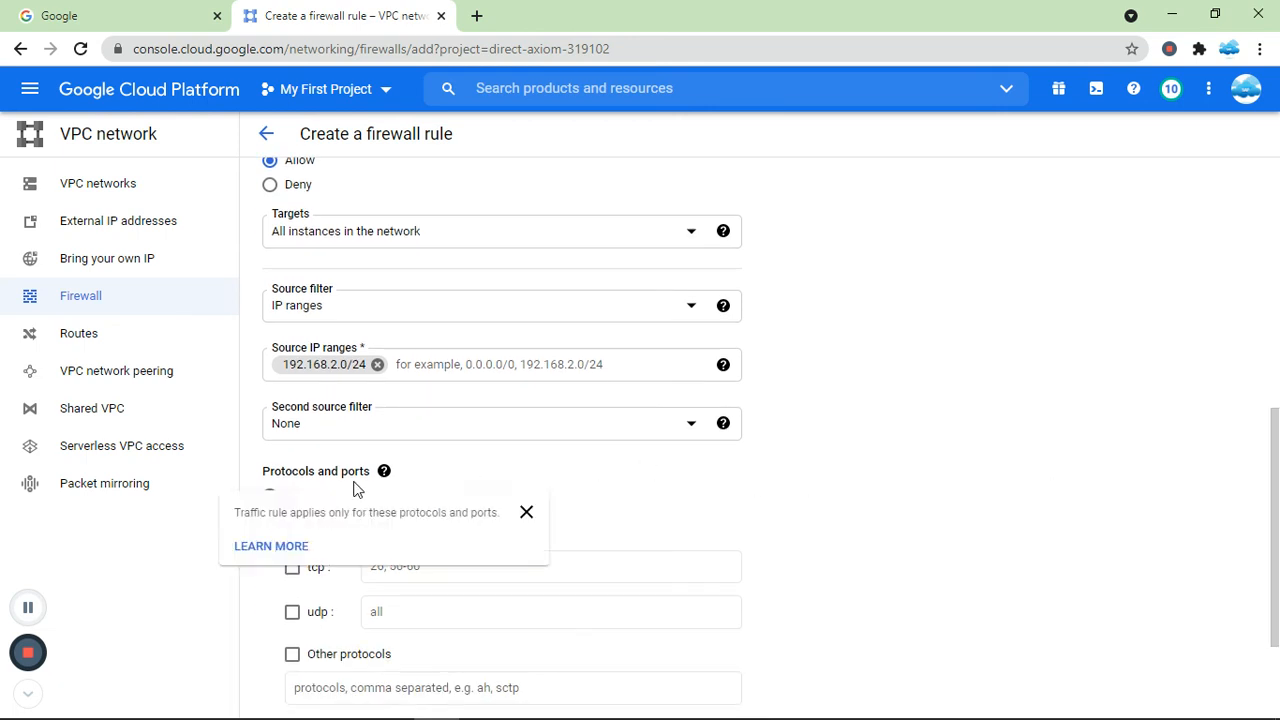
{"action": "left_click_drag", "start_coordinate": [1278, 526], "coordinate": [1279, 562]}
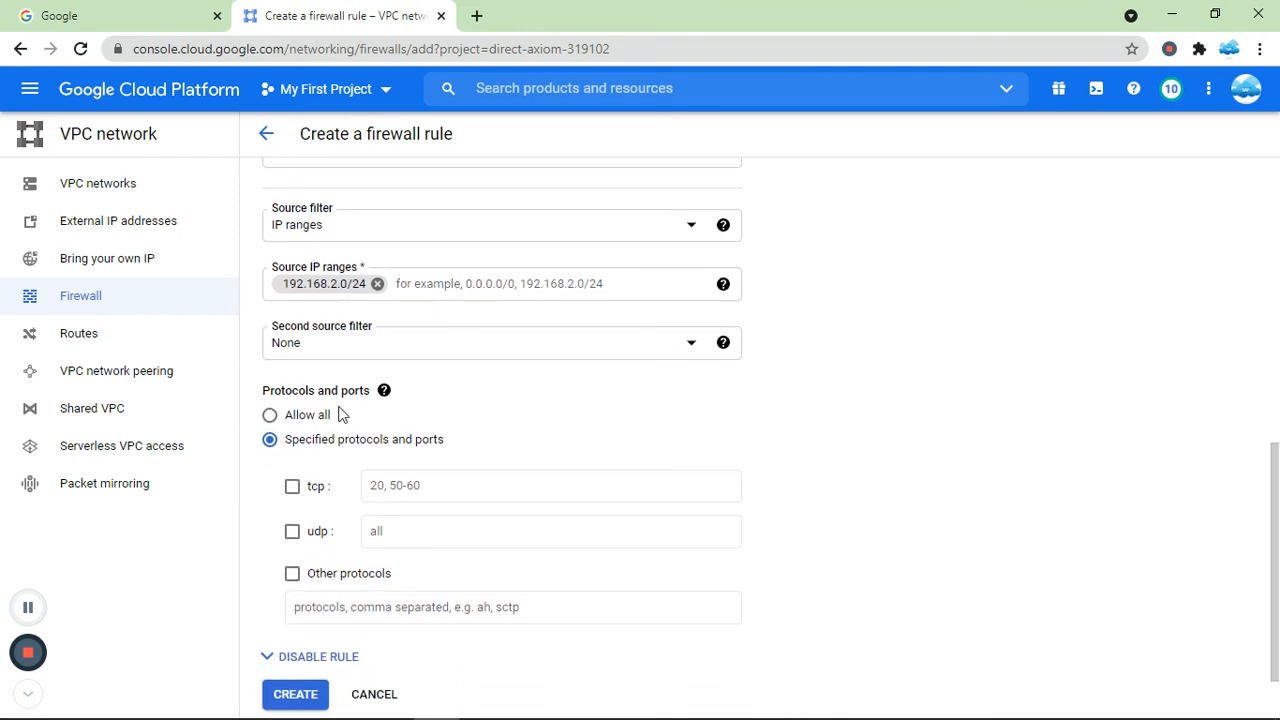
{"action": "left_click", "coordinate": [305, 420]}
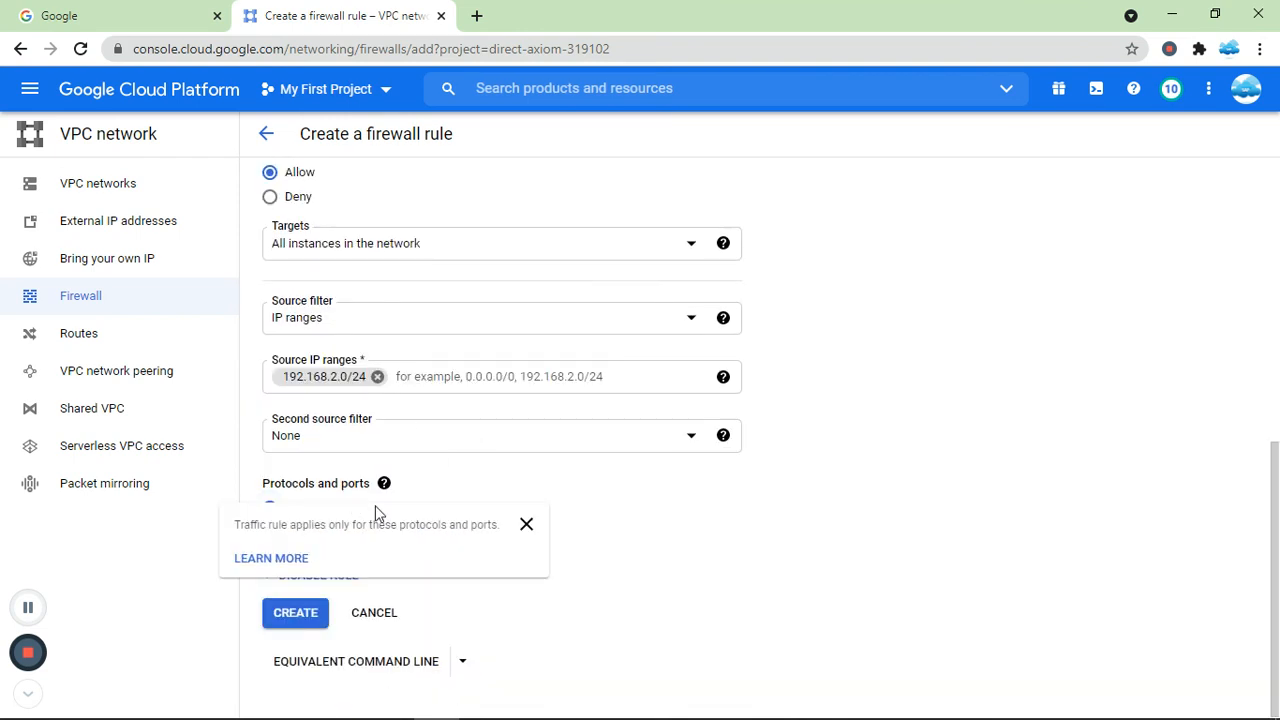
{"action": "left_click", "coordinate": [423, 533]}
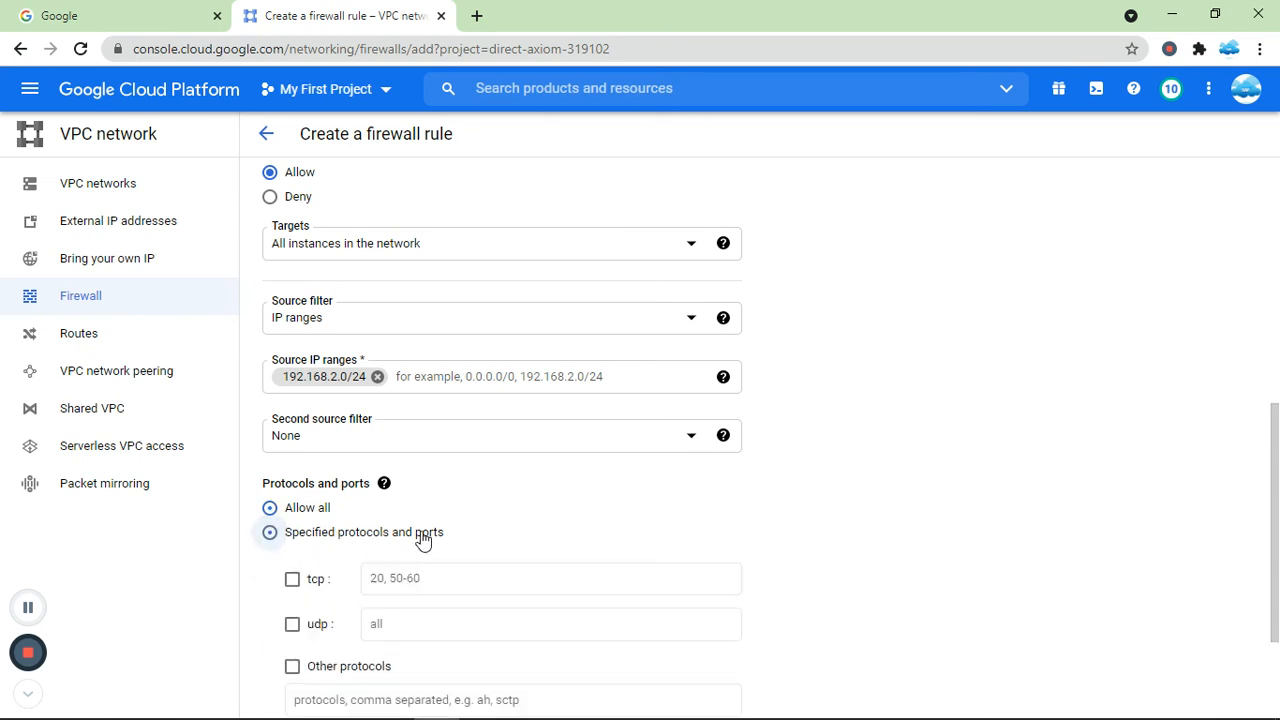
{"action": "left_click_drag", "start_coordinate": [1277, 486], "coordinate": [1277, 554]}
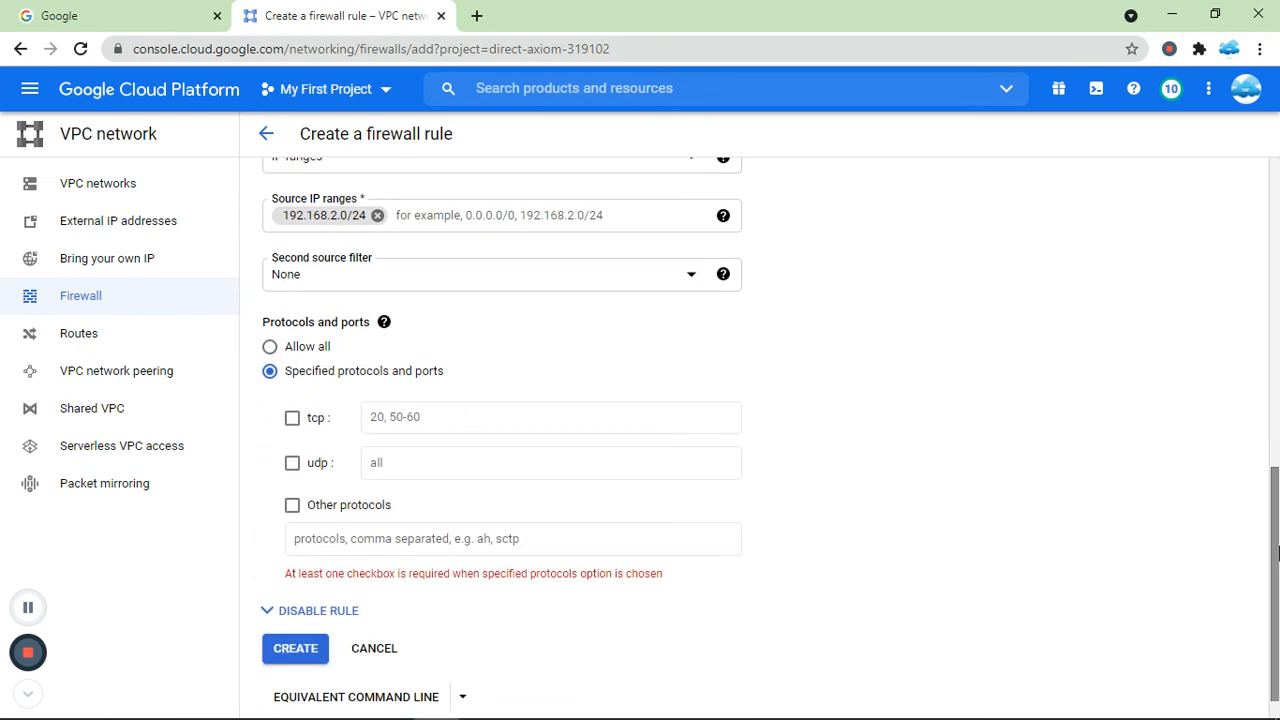
{"action": "left_click", "coordinate": [292, 418]}
{"action": "left_click", "coordinate": [432, 418]}
{"action": "type", "text": "22"}
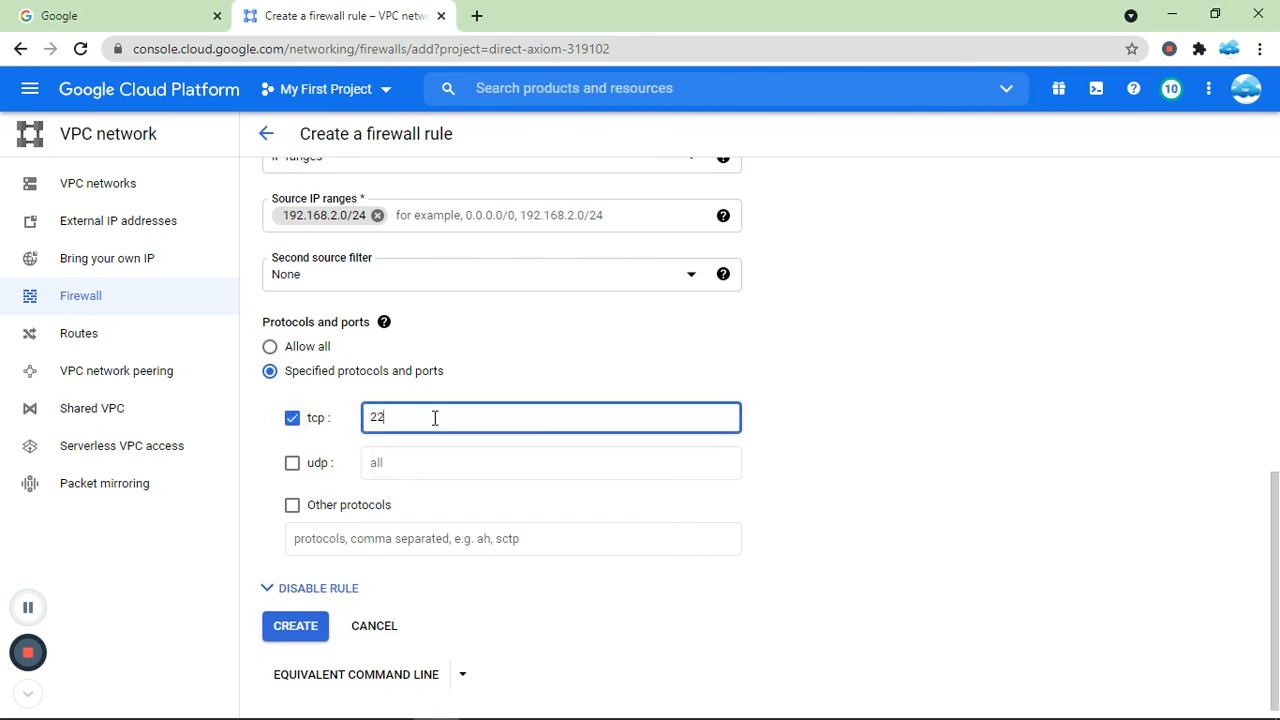
{"action": "left_click", "coordinate": [292, 463]}
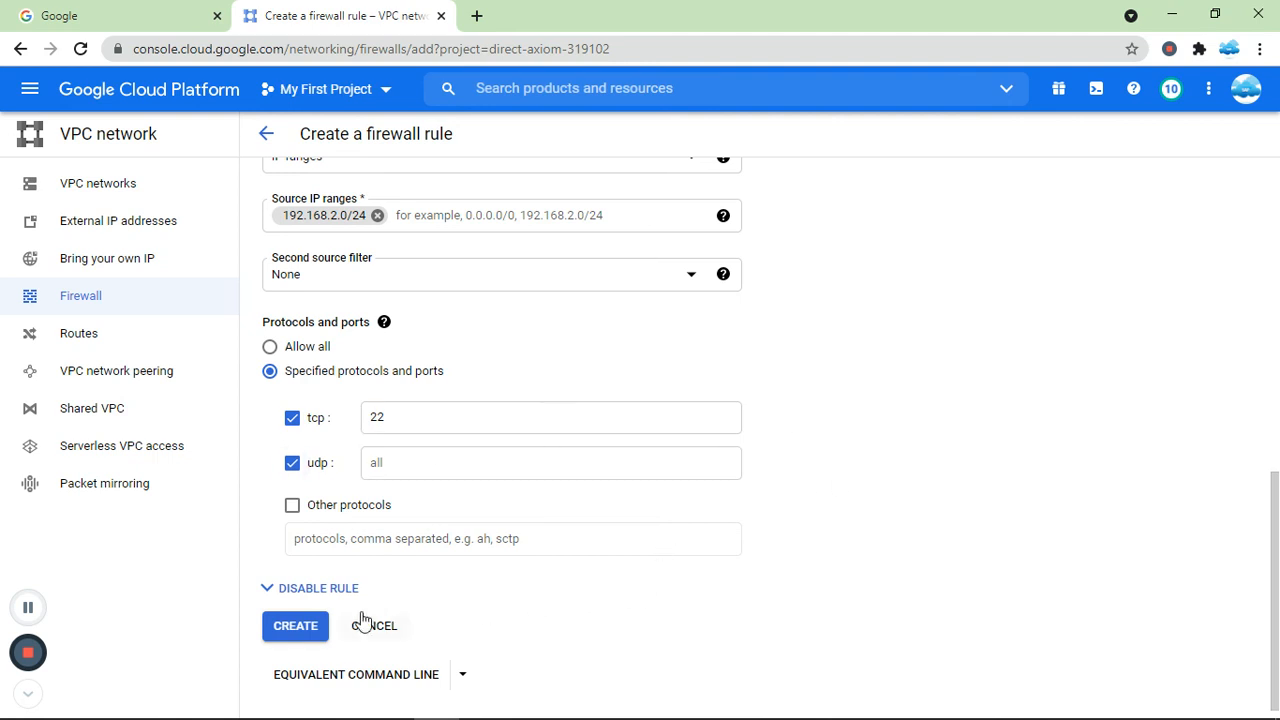
{"action": "left_click", "coordinate": [300, 625]}
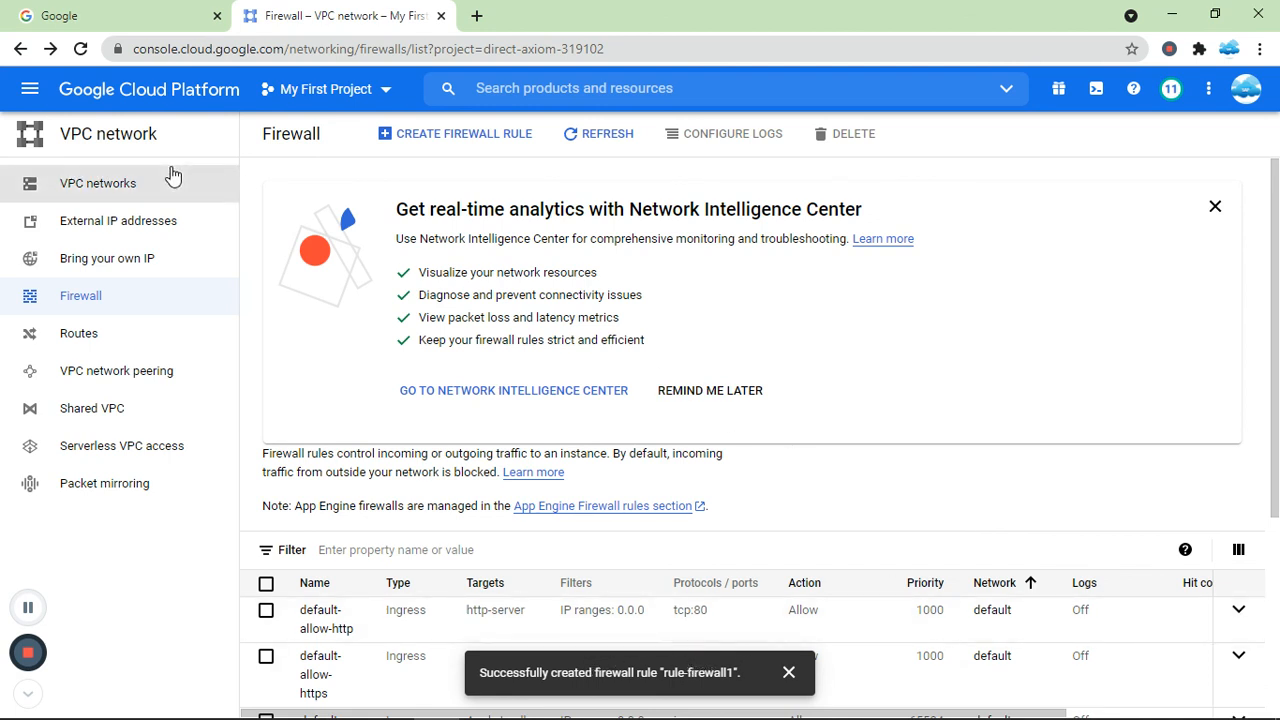
Open the VPC networks list and inspect the vpc-demo1 network's subnets and firewall rule count.
{"action": "left_click", "coordinate": [118, 188]}
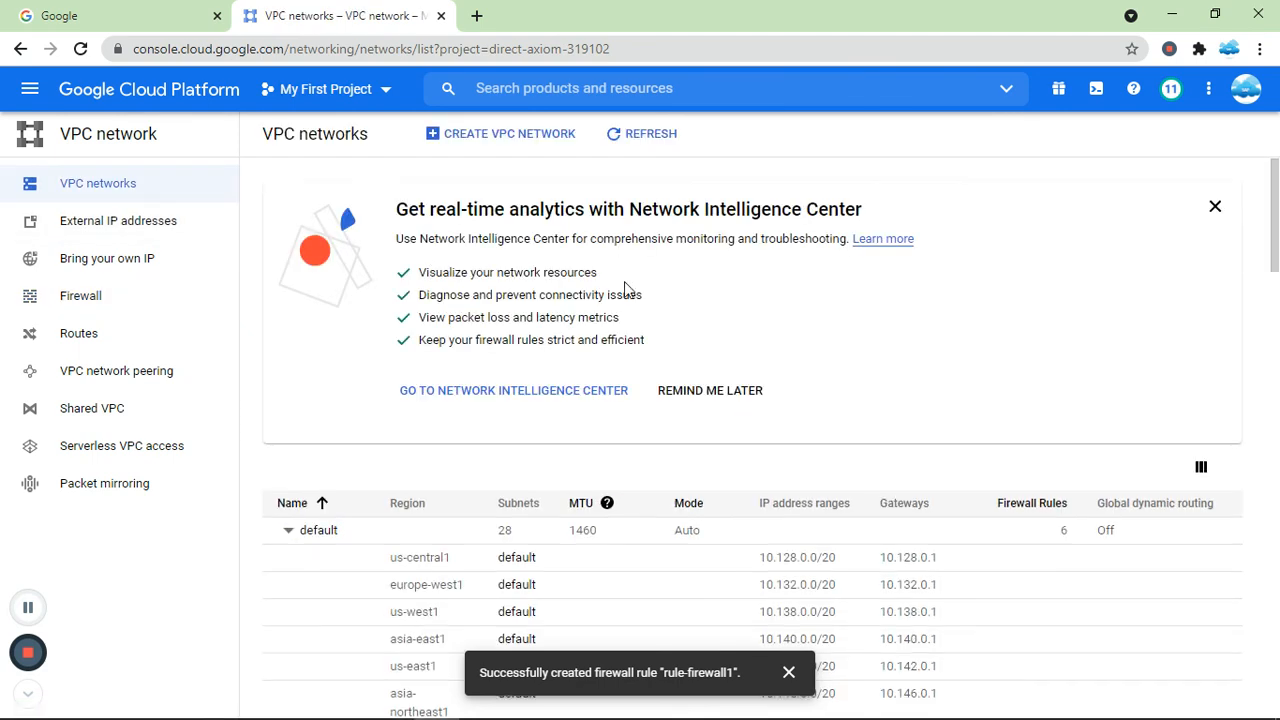
{"action": "left_click", "coordinate": [288, 530]}
{"action": "left_click_drag", "start_coordinate": [1278, 298], "coordinate": [1278, 360]}
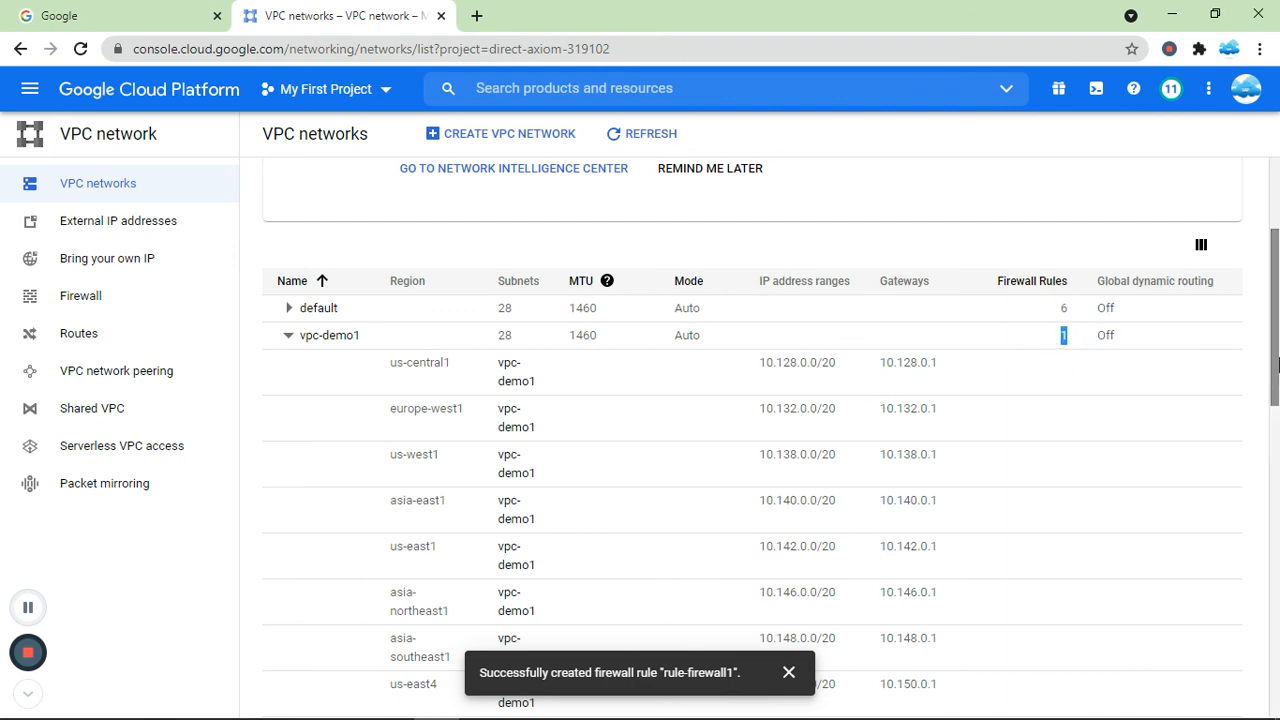
{"action": "mouse_move", "coordinate": [1276, 320]}
{"action": "left_mouse_down"}
{"action": "mouse_move", "coordinate": [1266, 645]}
{"action": "mouse_move", "coordinate": [1276, 330]}
{"action": "left_mouse_up"}
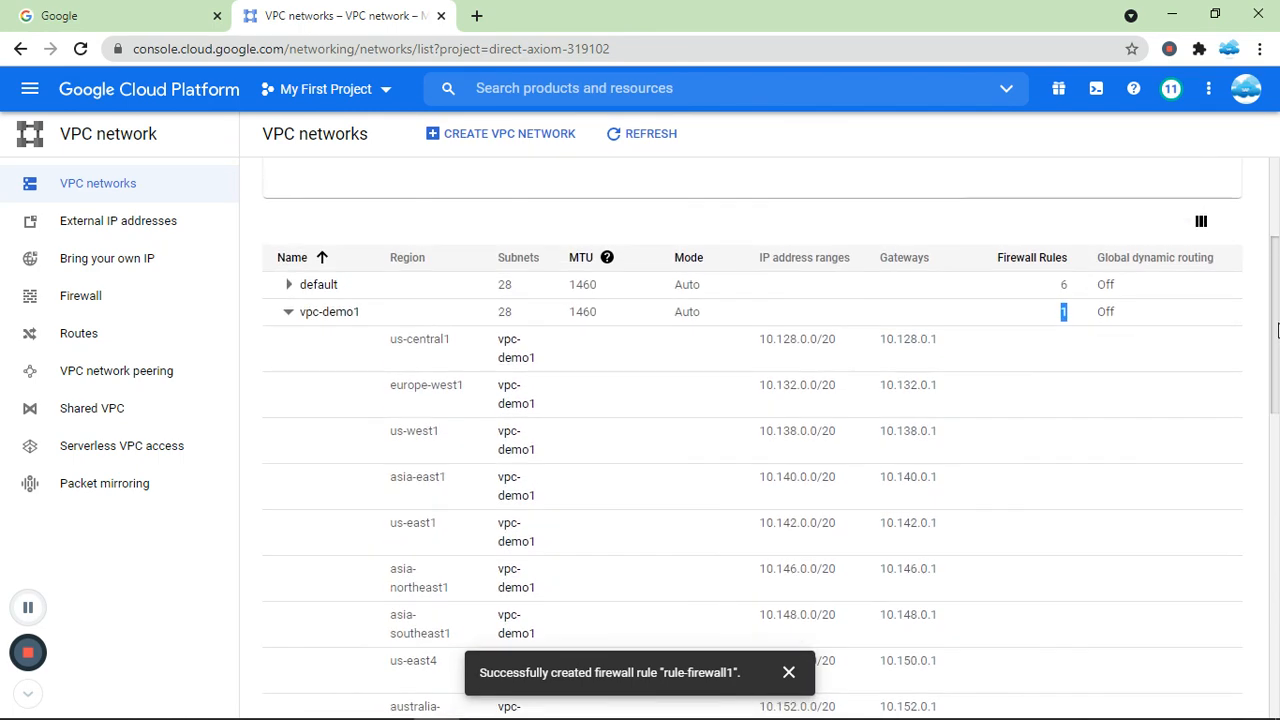
{"action": "left_click", "coordinate": [287, 313]}
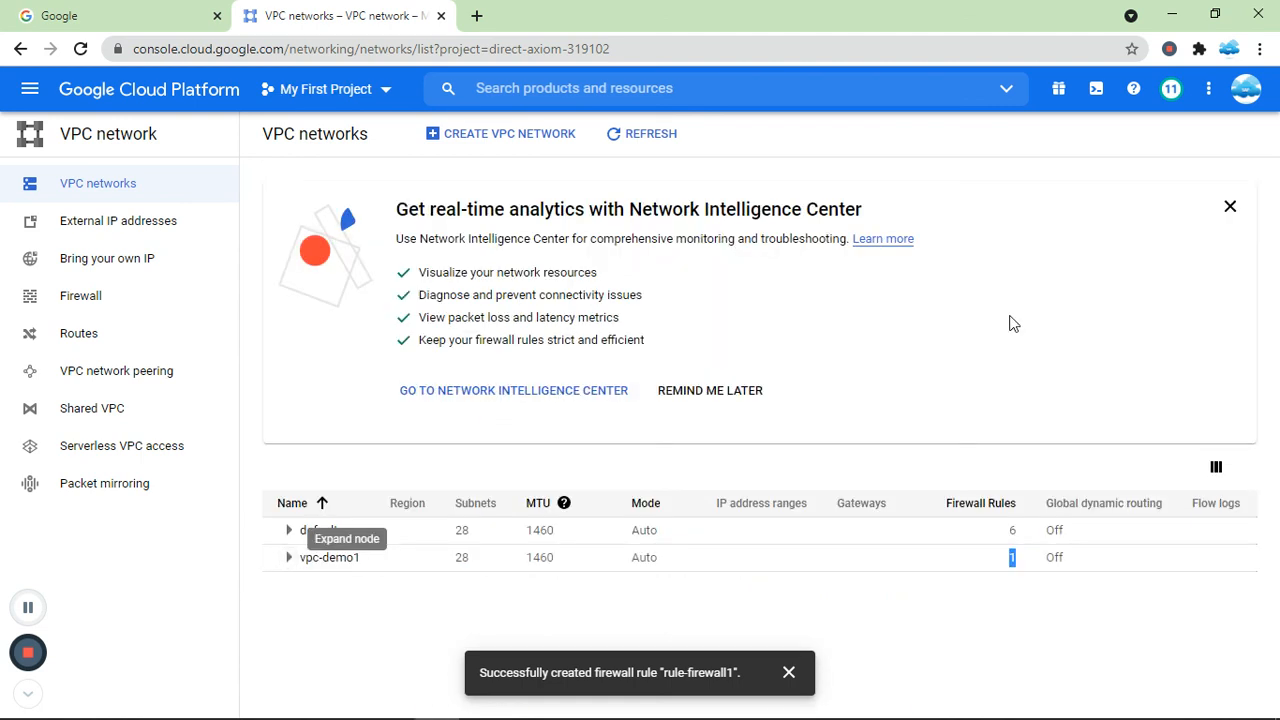